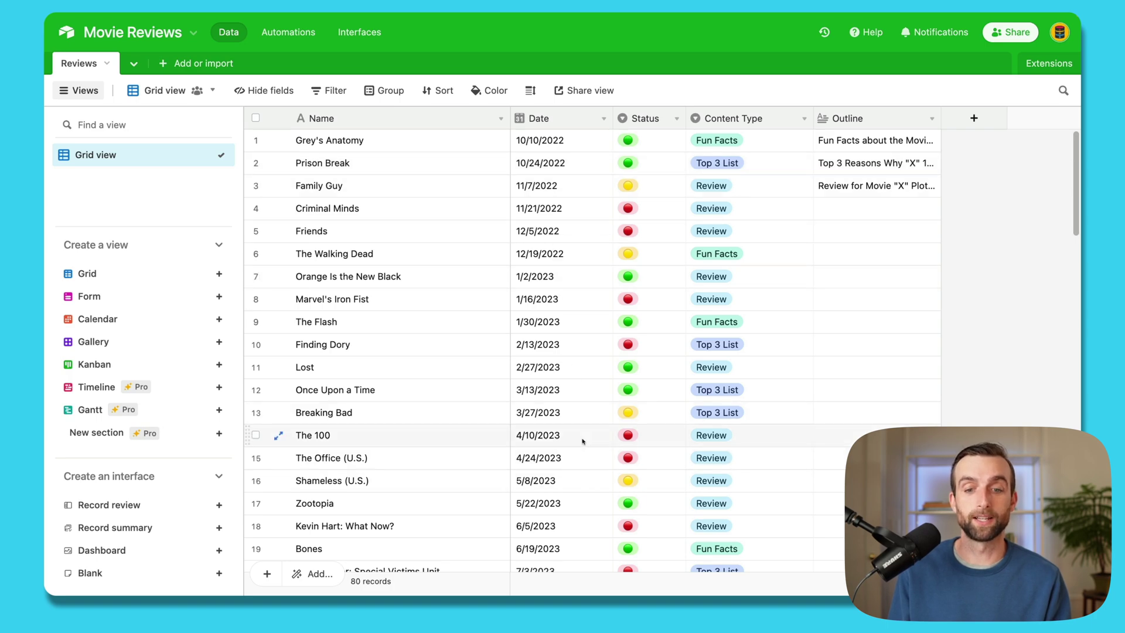
# Step: Look through the January, February, March and April tables
pyautogui.scroll(-10, 585, 436)
pyautogui.scroll(-15, 583, 440)
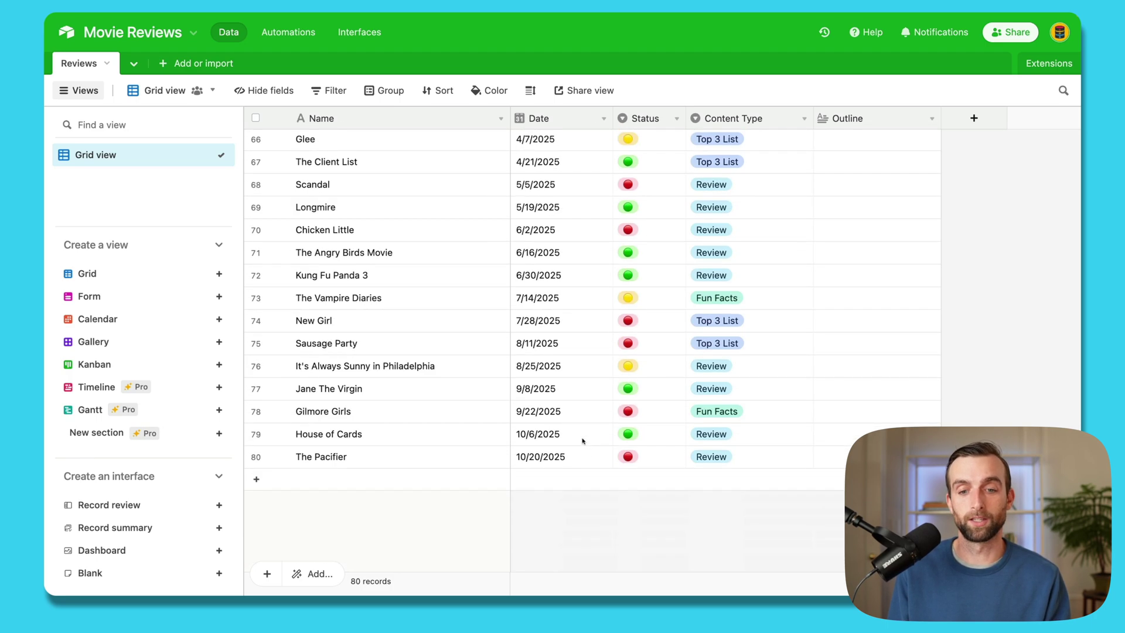
pyautogui.scroll(10, 557, 402)
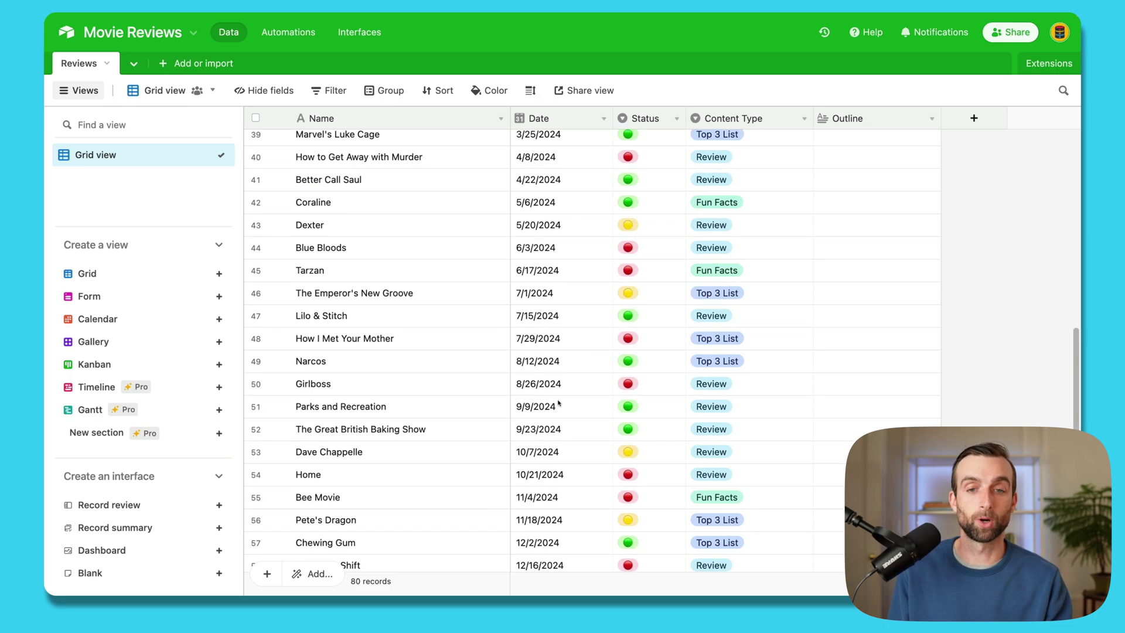
pyautogui.scroll(12, 559, 403)
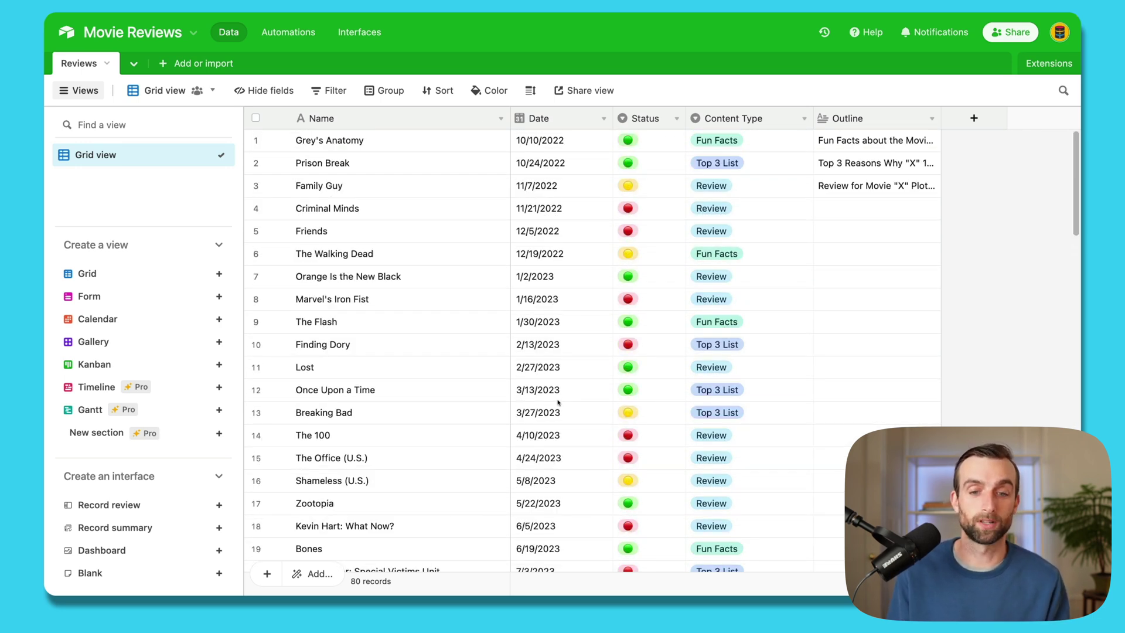
pyautogui.scroll(-15, 558, 402)
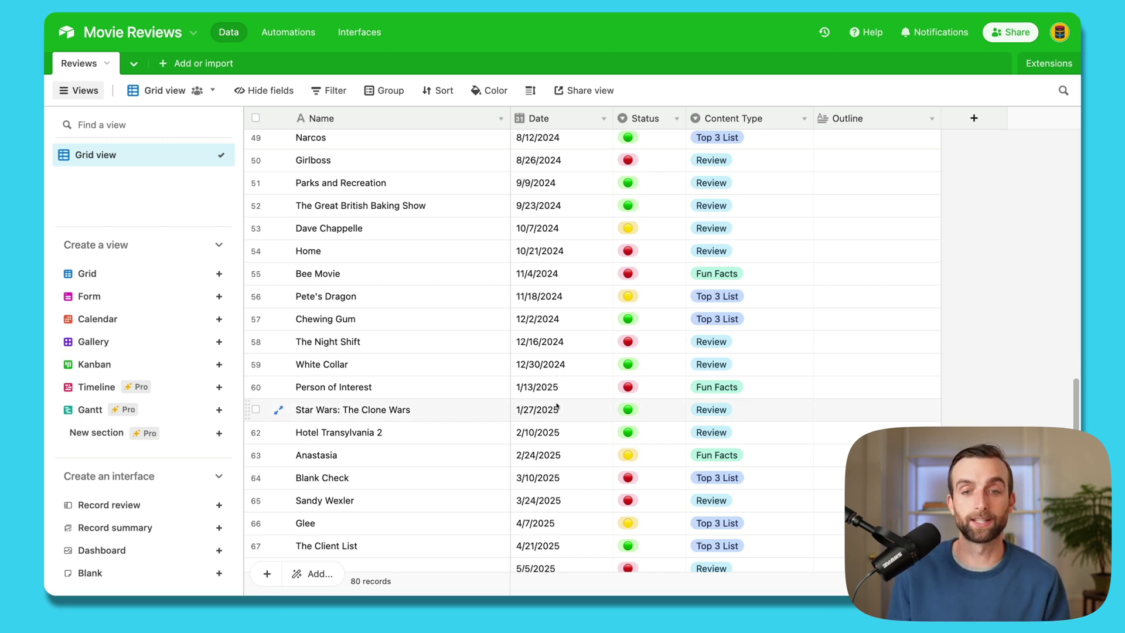
pyautogui.scroll(15, 595, 269)
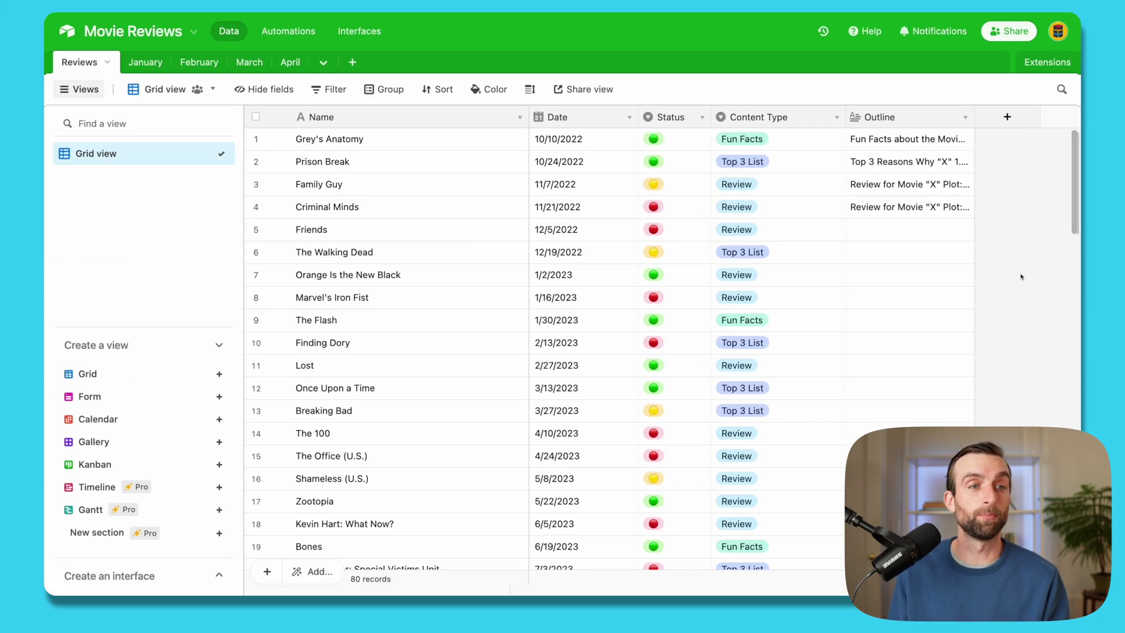
pyautogui.click(145, 62)
pyautogui.click(192, 65)
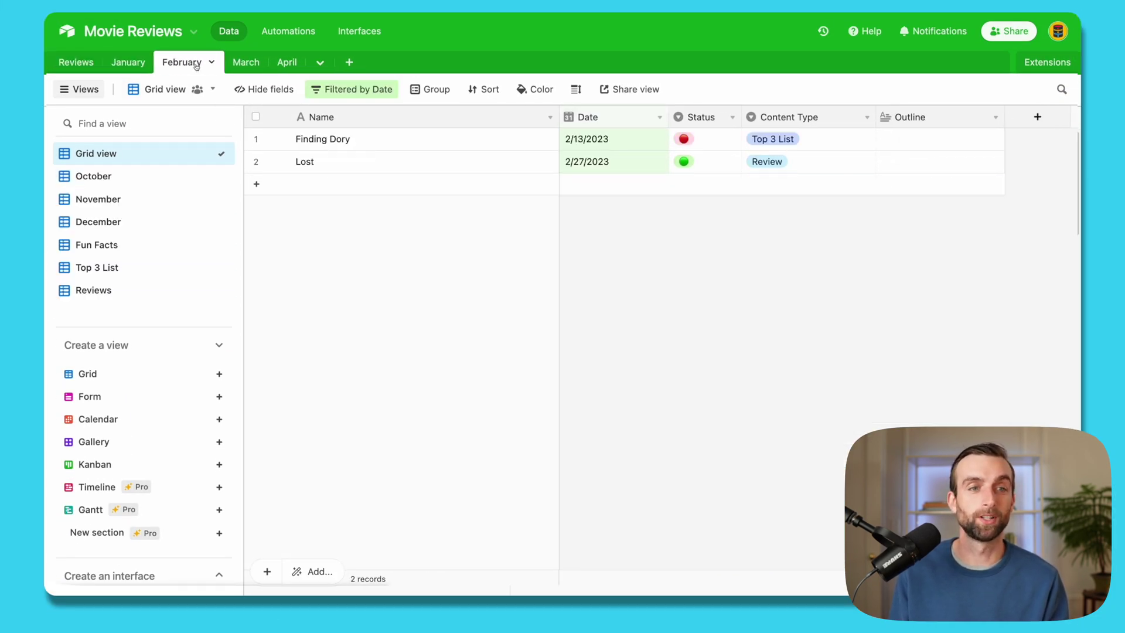
pyautogui.click(241, 64)
pyautogui.click(287, 62)
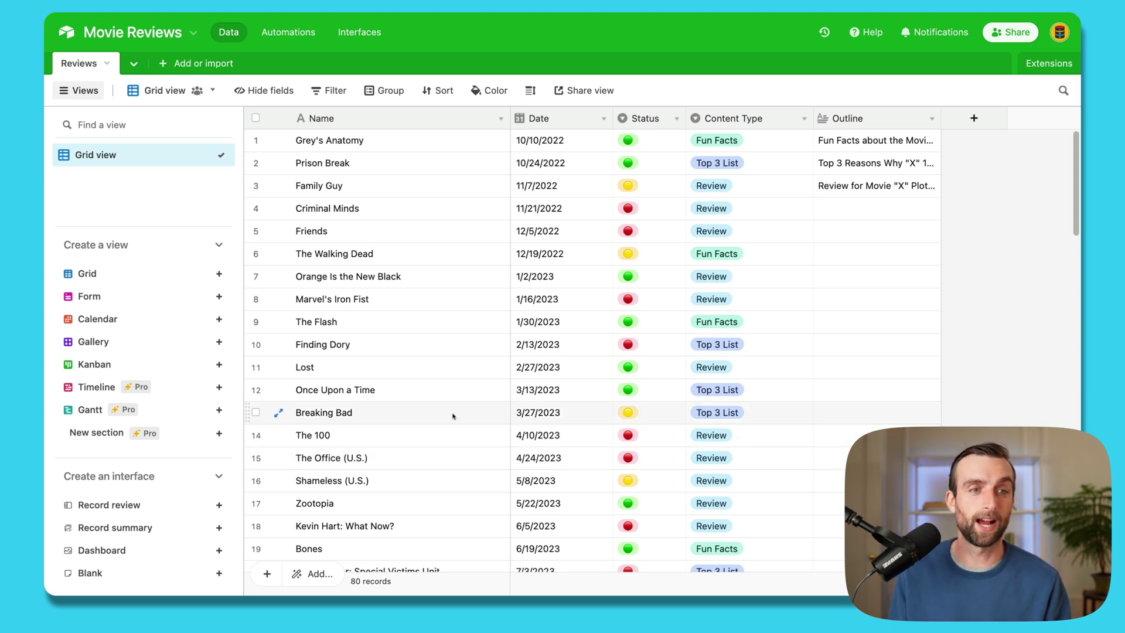
# Step: Create a new Grid view named October
pyautogui.moveTo(136, 162)
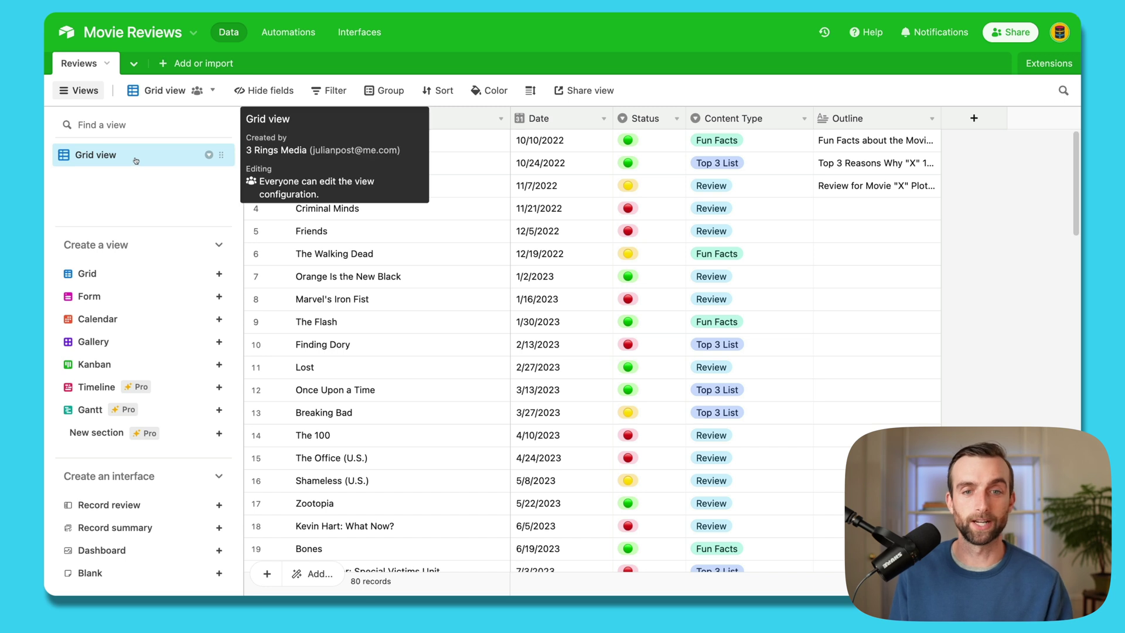
pyautogui.click(188, 273)
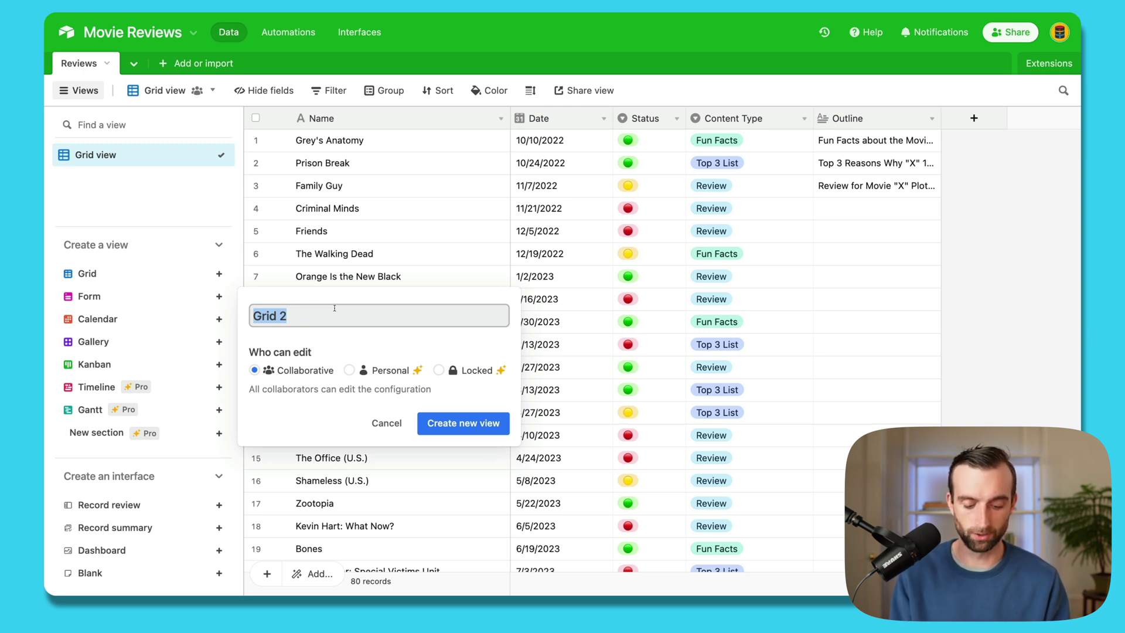
pyautogui.write('October')
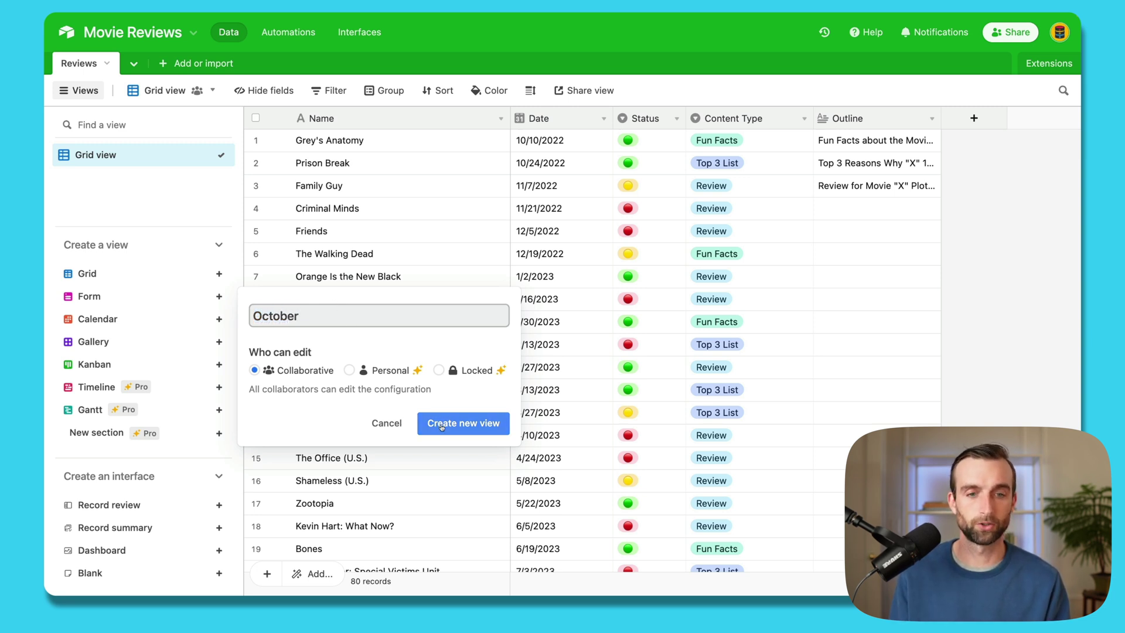
pyautogui.click(440, 423)
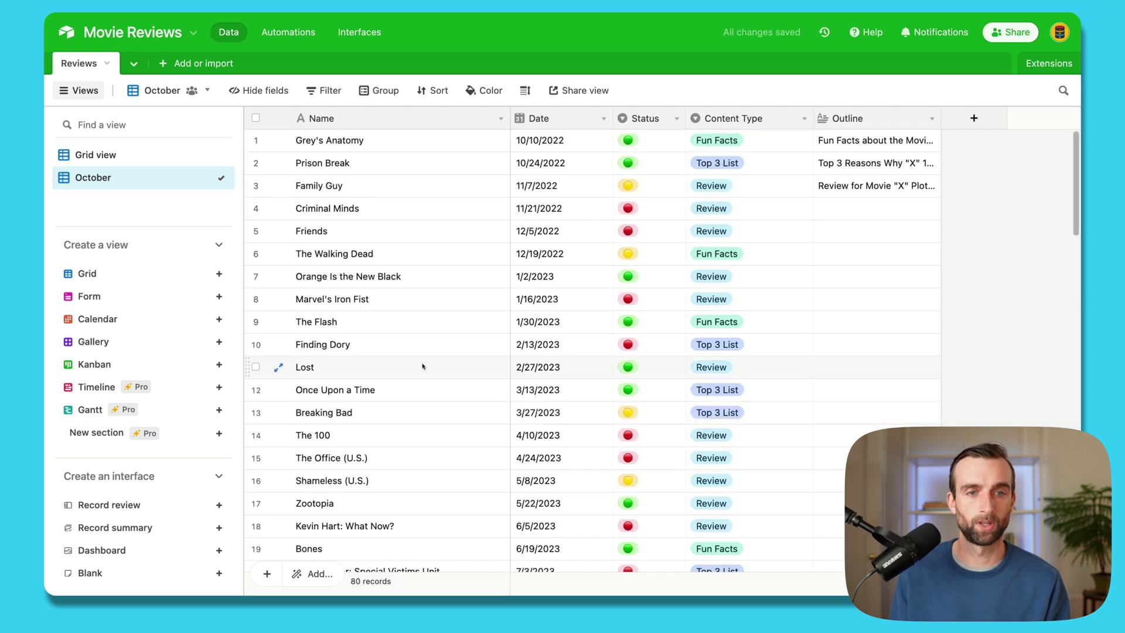
# Step: Filter the October view to records with Date on or after 10/1/2022
pyautogui.click(325, 90)
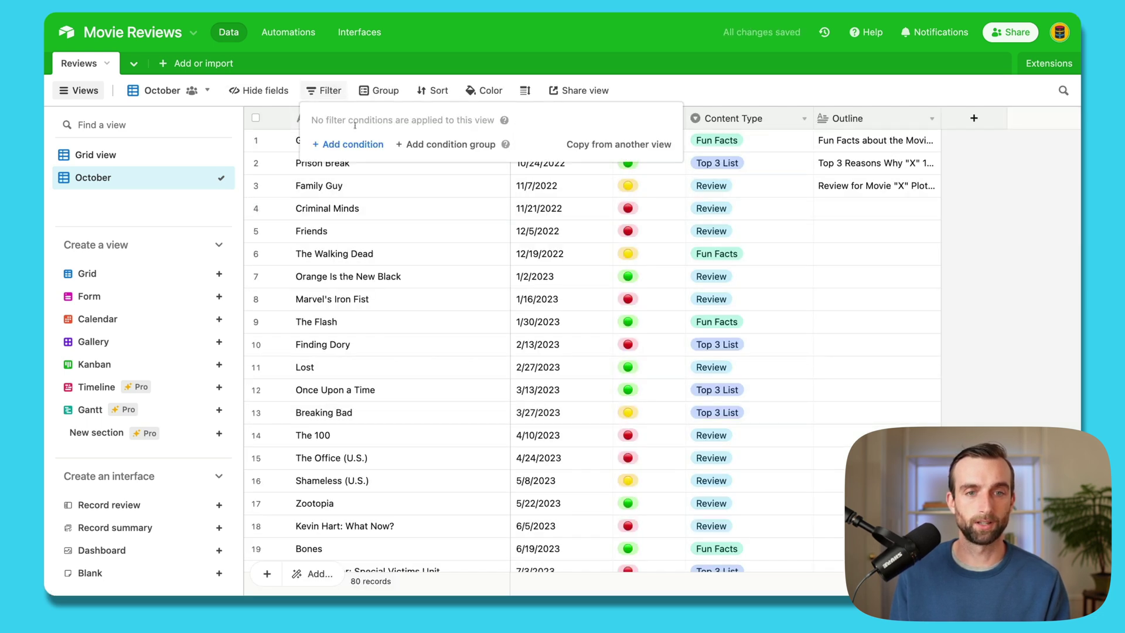
pyautogui.click(354, 144)
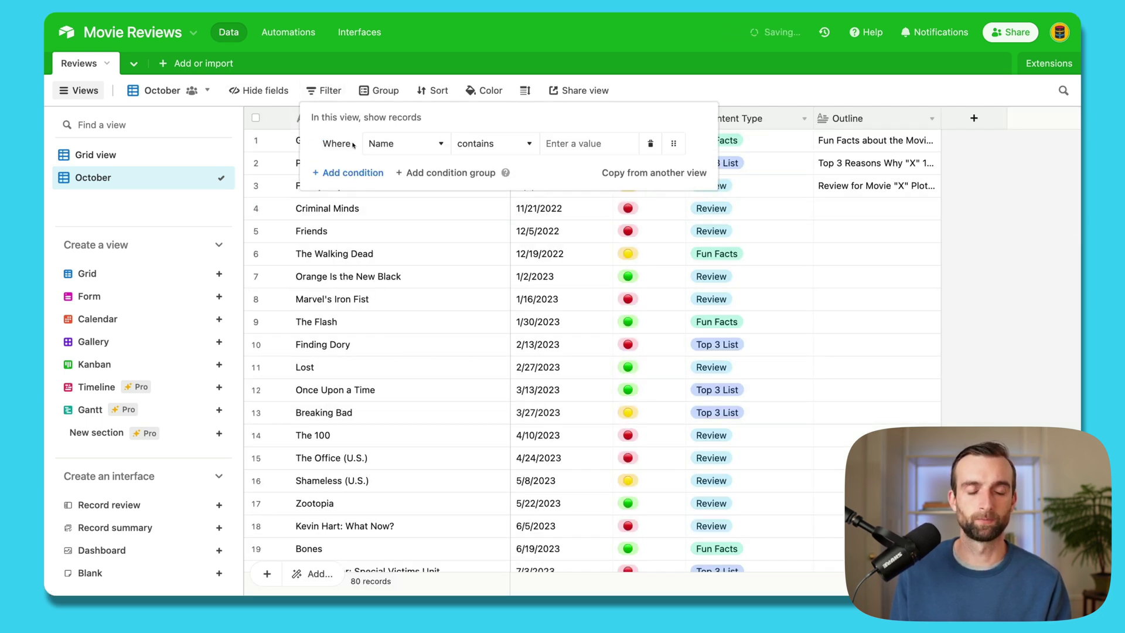
pyautogui.click(391, 145)
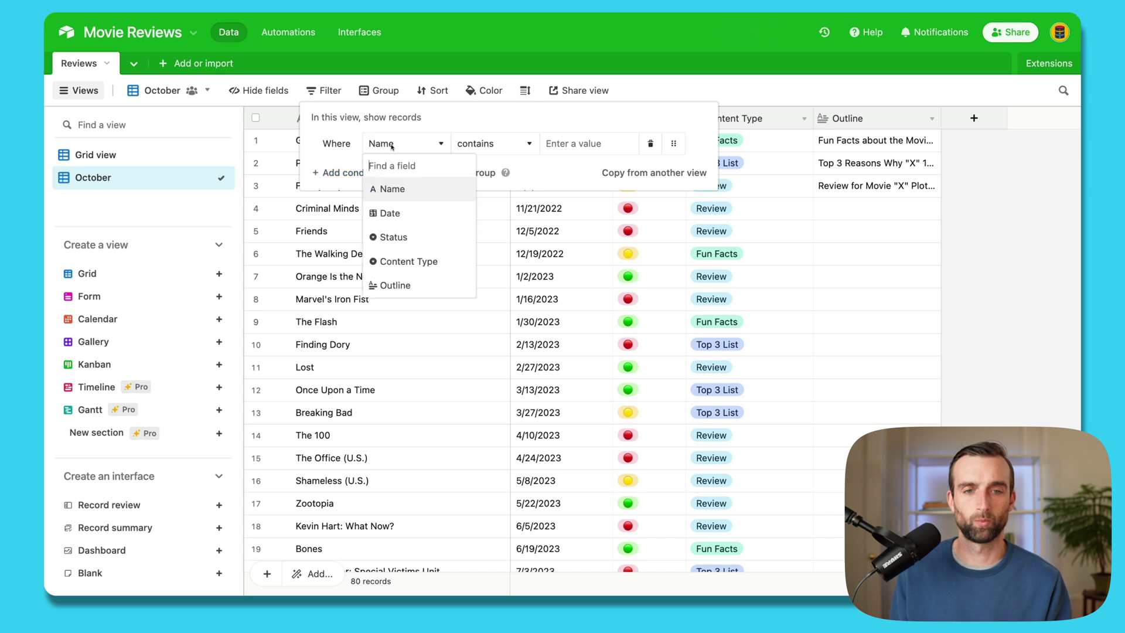
pyautogui.click(390, 212)
pyautogui.click(489, 144)
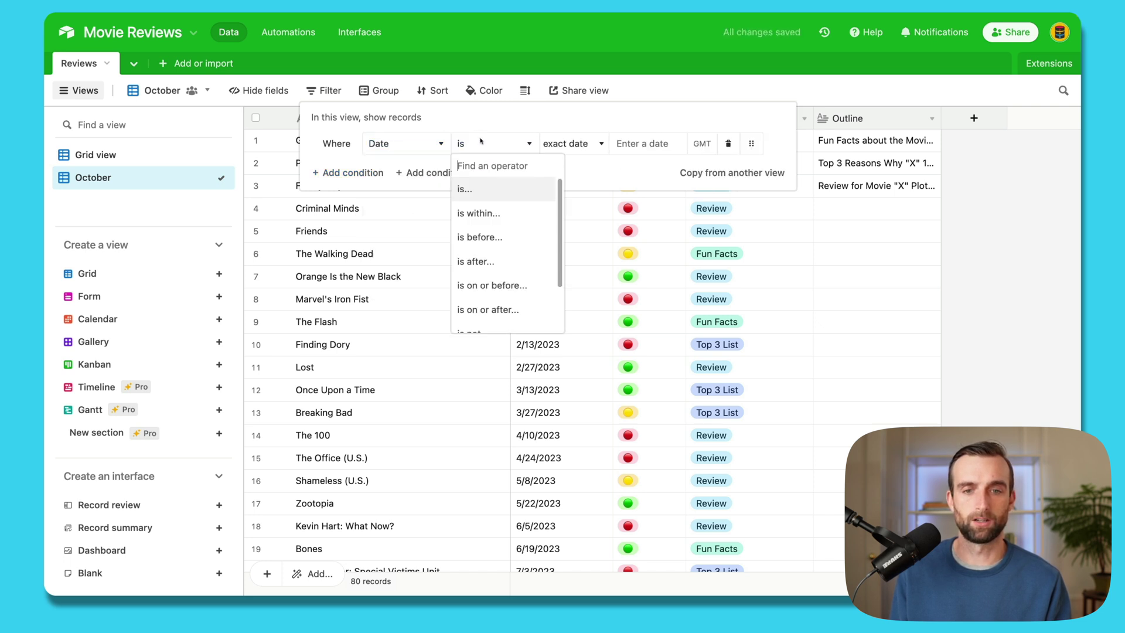
pyautogui.click(492, 309)
pyautogui.click(638, 145)
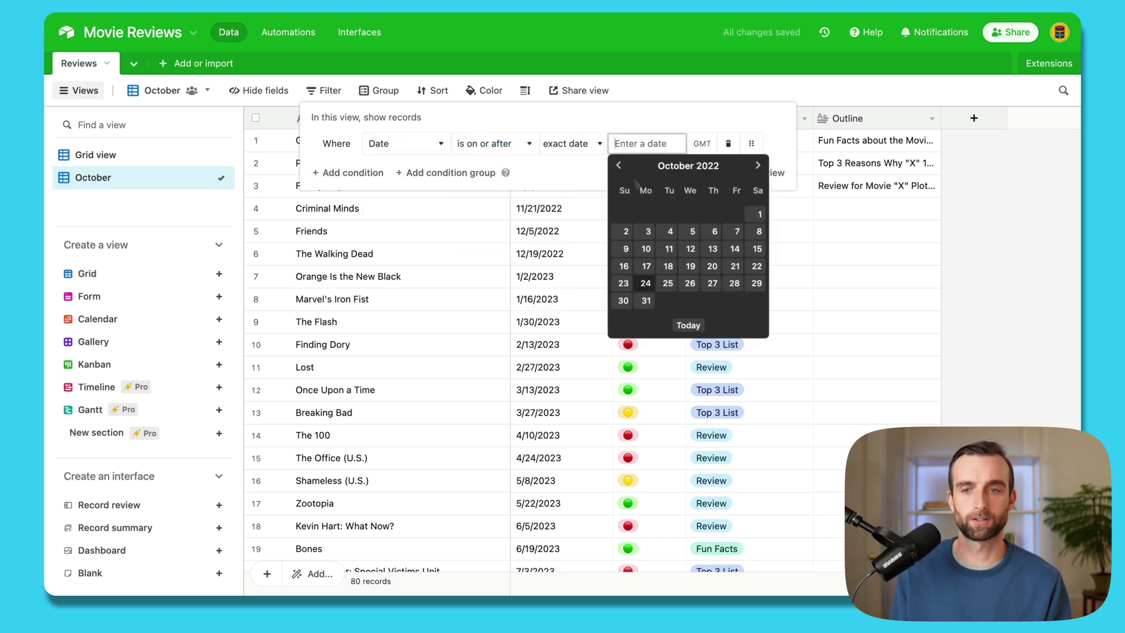
pyautogui.click(756, 211)
# Step: Add a second filter condition: Date is on or before 10/31/2022
pyautogui.click(351, 172)
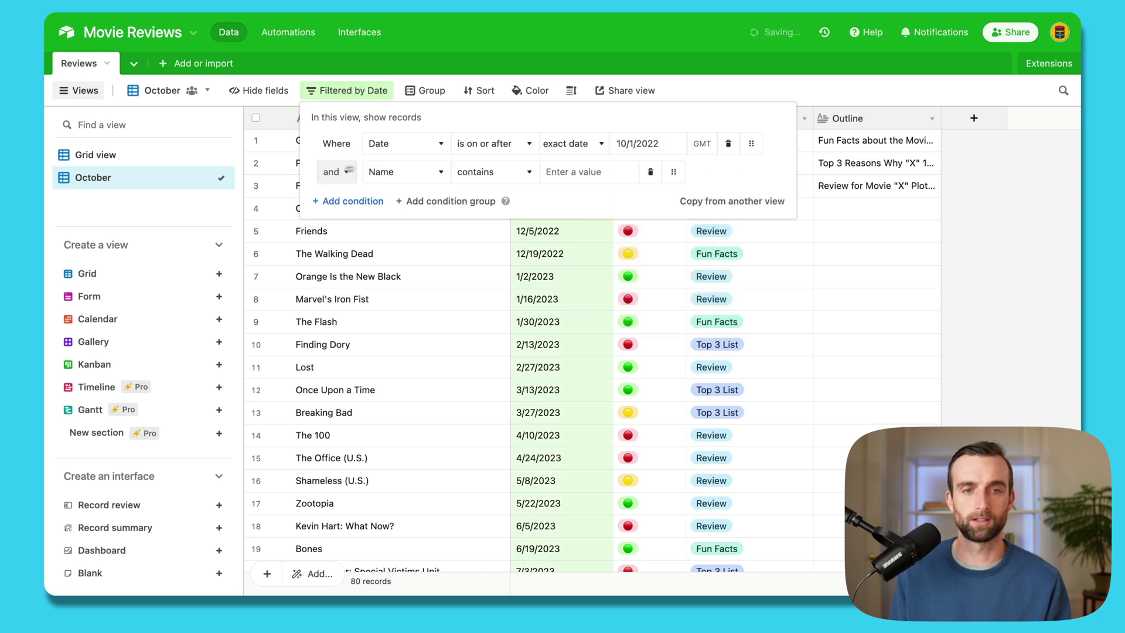
pyautogui.click(397, 171)
pyautogui.click(389, 238)
pyautogui.click(498, 173)
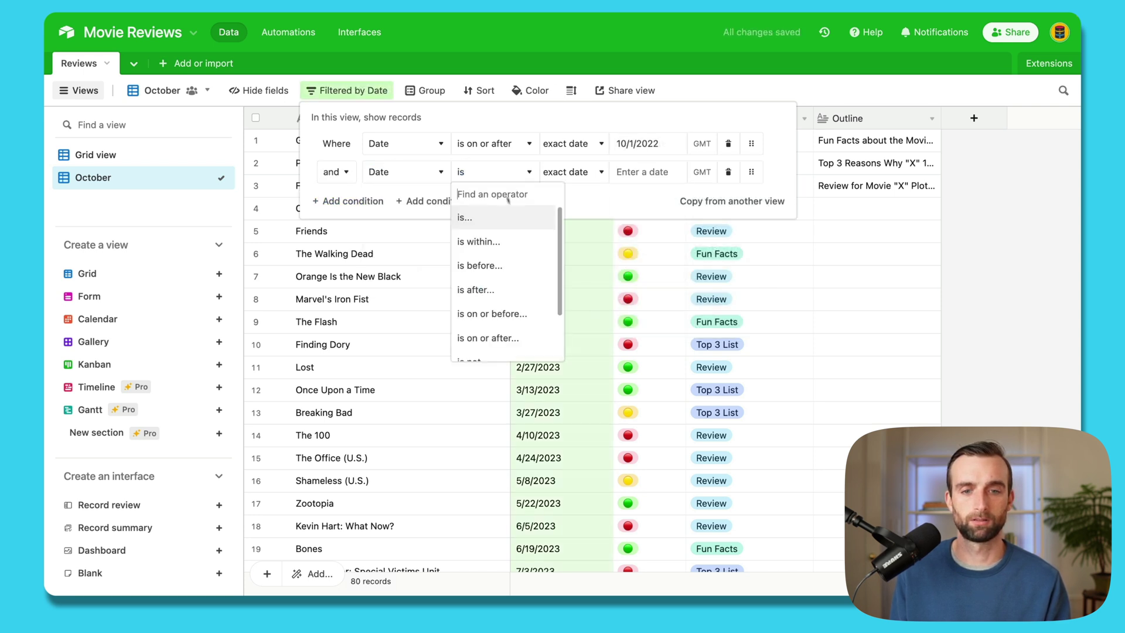
pyautogui.click(514, 315)
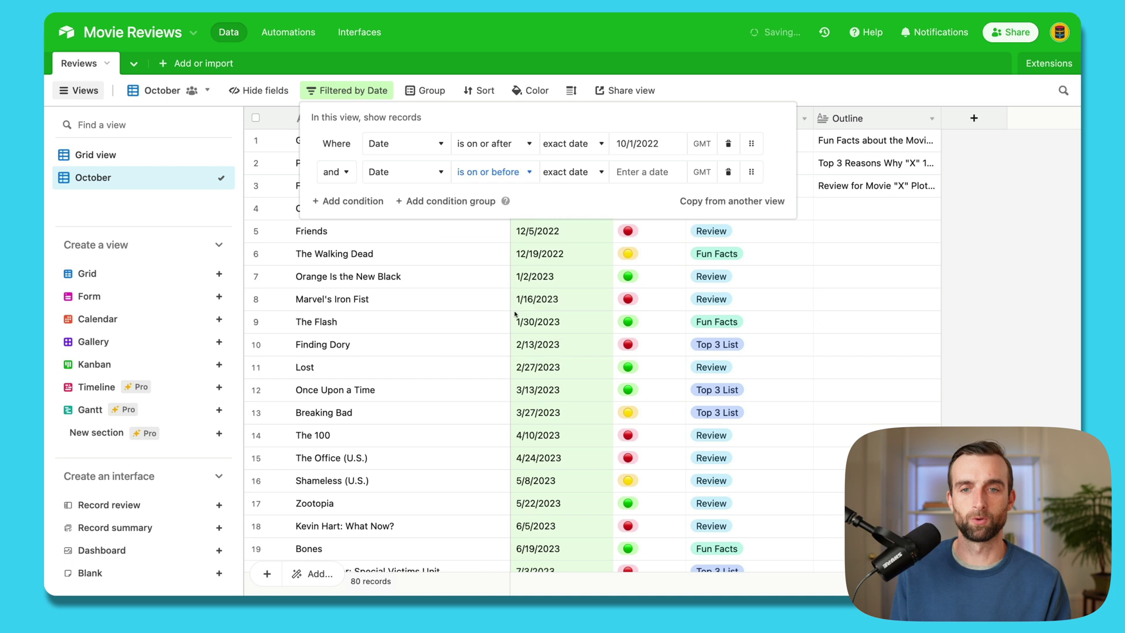
pyautogui.click(644, 171)
pyautogui.click(646, 329)
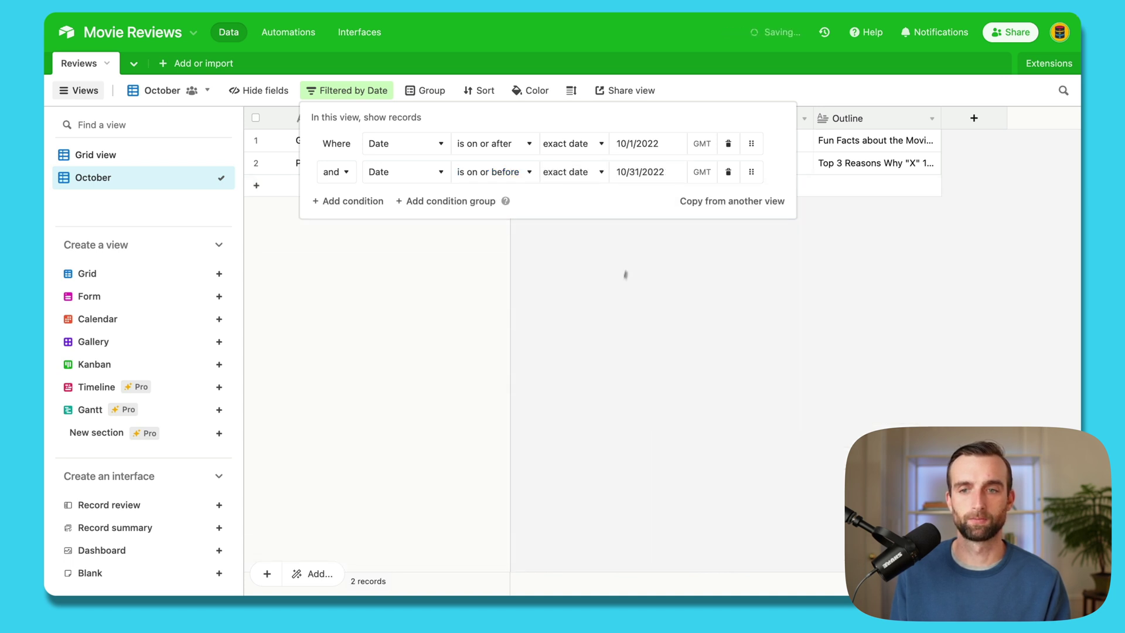
pyautogui.click(687, 295)
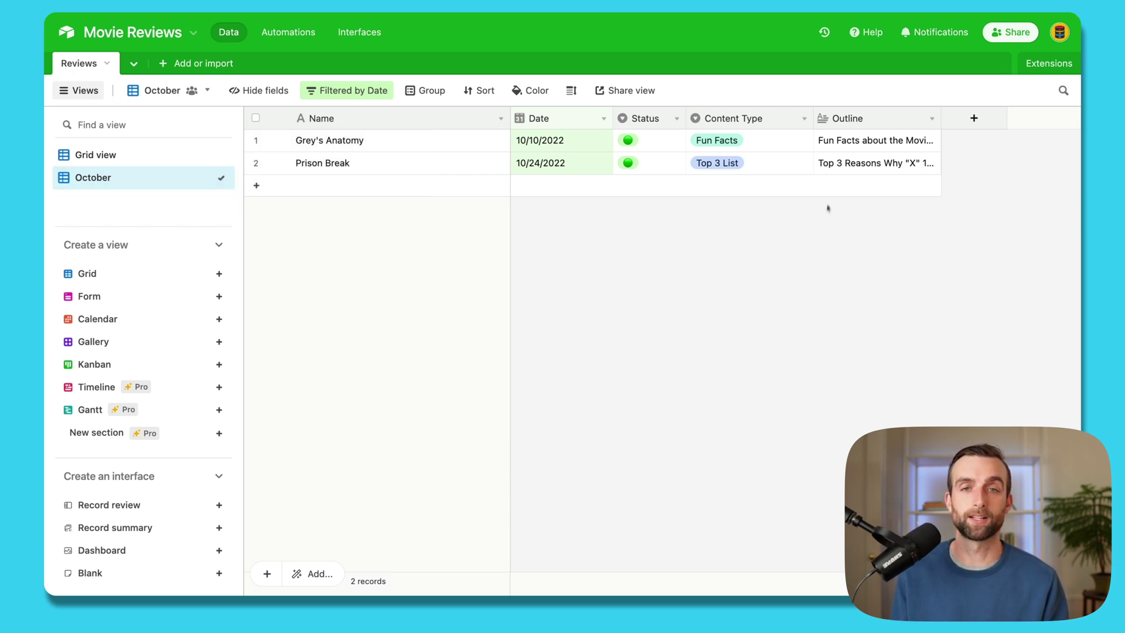
# Step: Return to the main Grid view and review the Fun Facts and Review outline templates
pyautogui.click(151, 161)
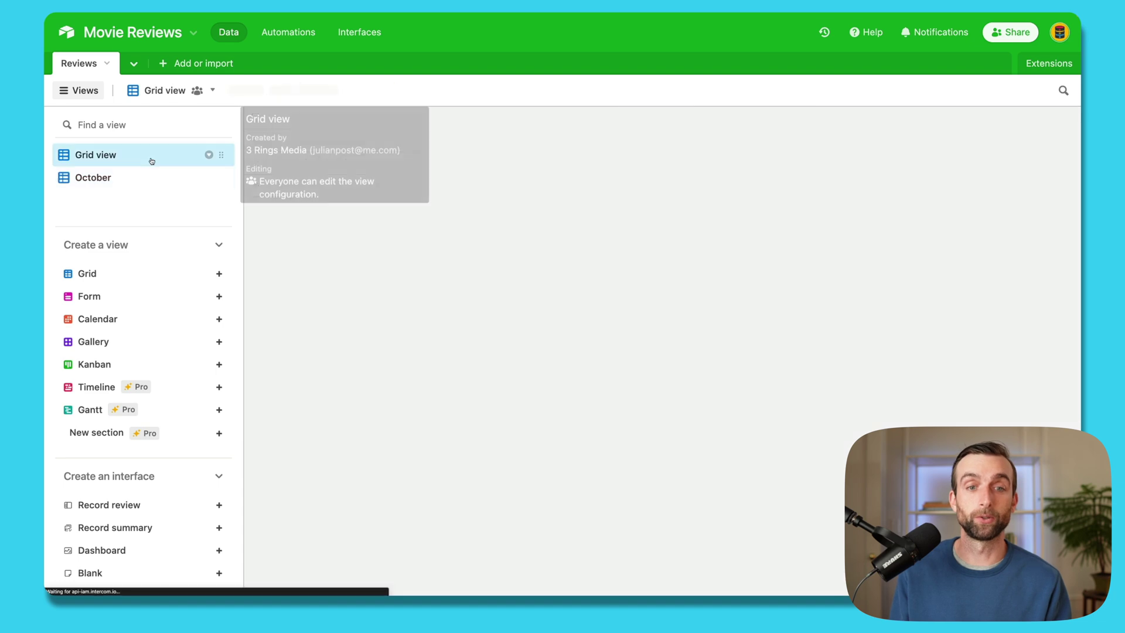
pyautogui.scroll(-5, 566, 364)
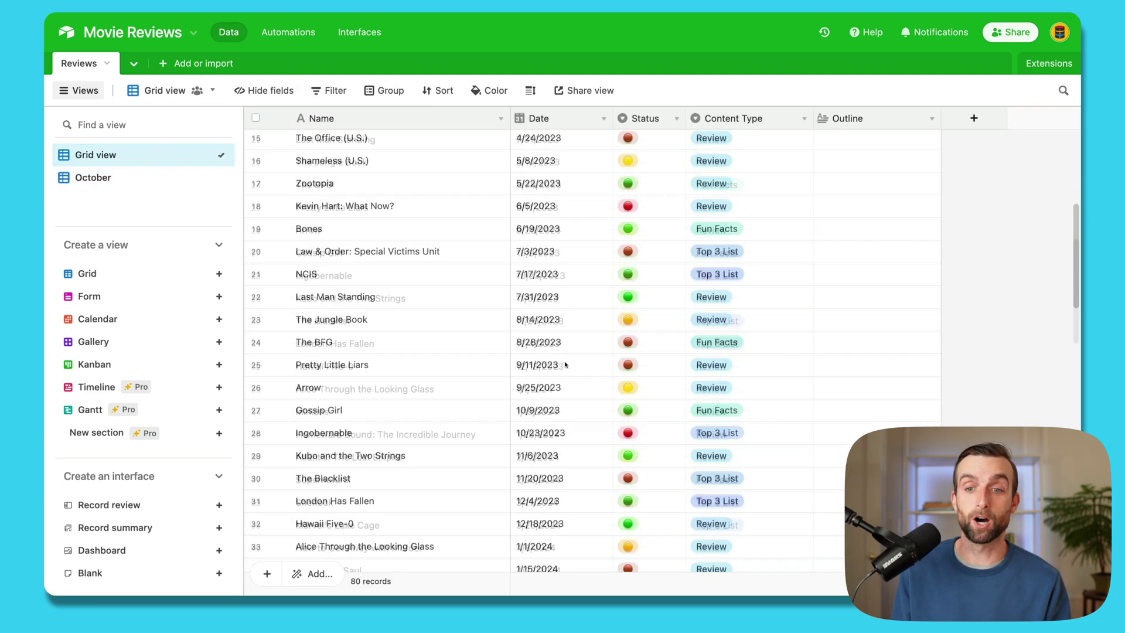
pyautogui.scroll(5, 565, 364)
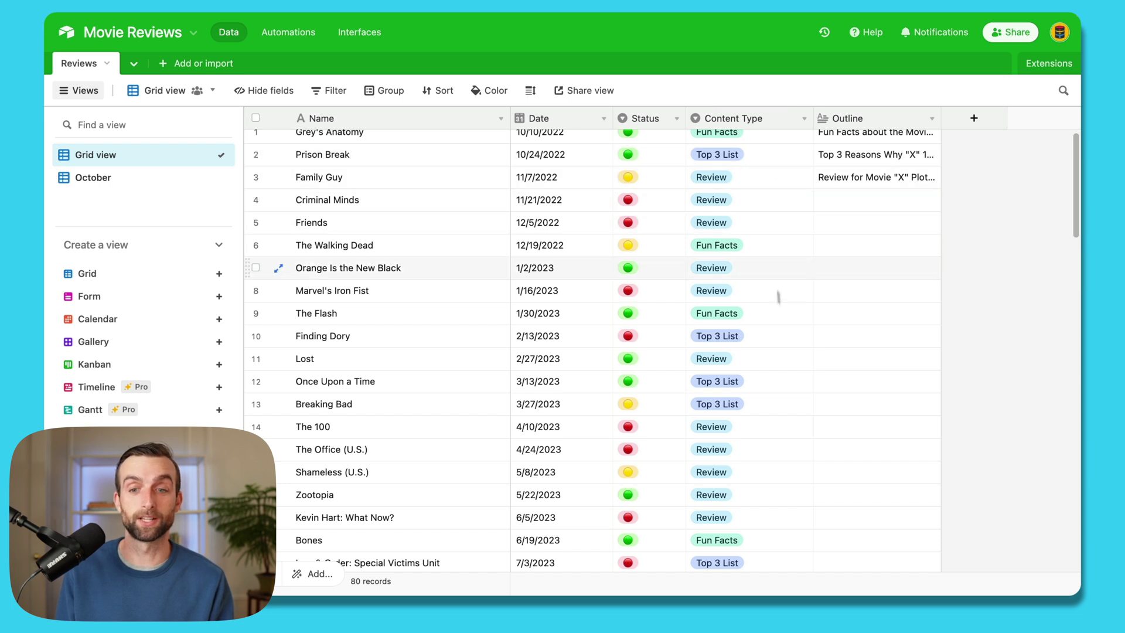
pyautogui.click(852, 200)
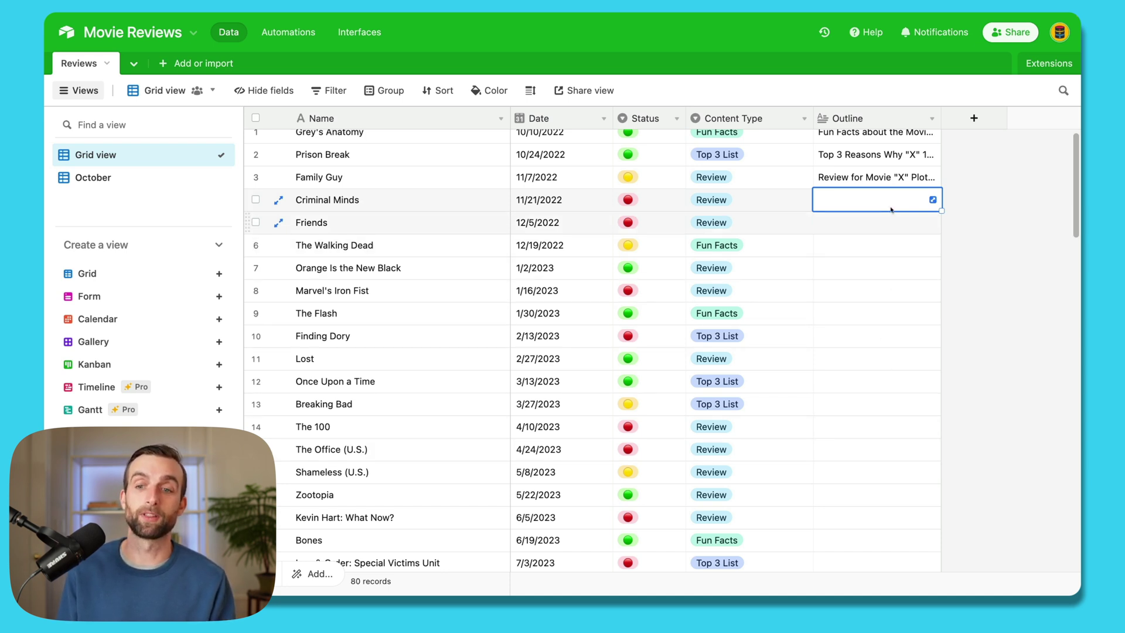
pyautogui.scroll(1, 860, 267)
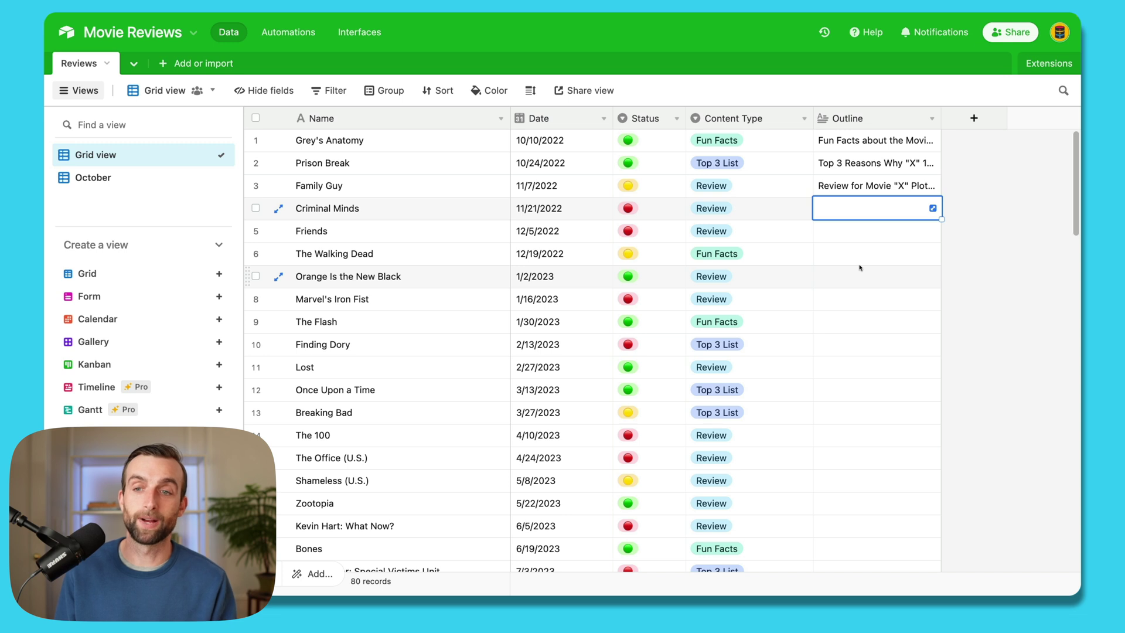
pyautogui.click(872, 146)
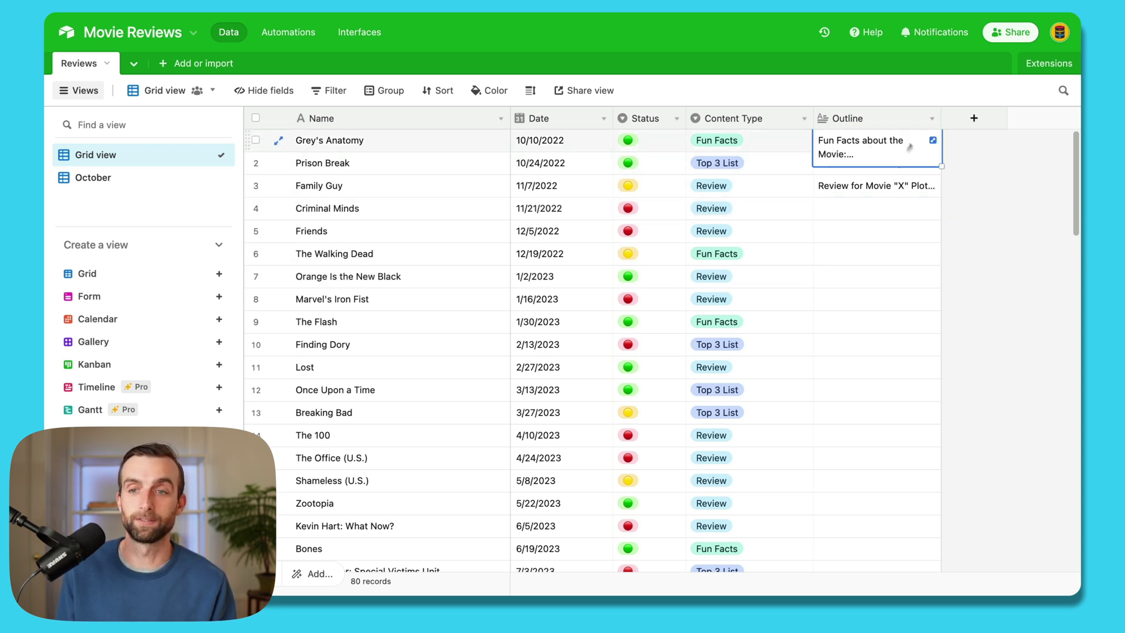
pyautogui.click(860, 192)
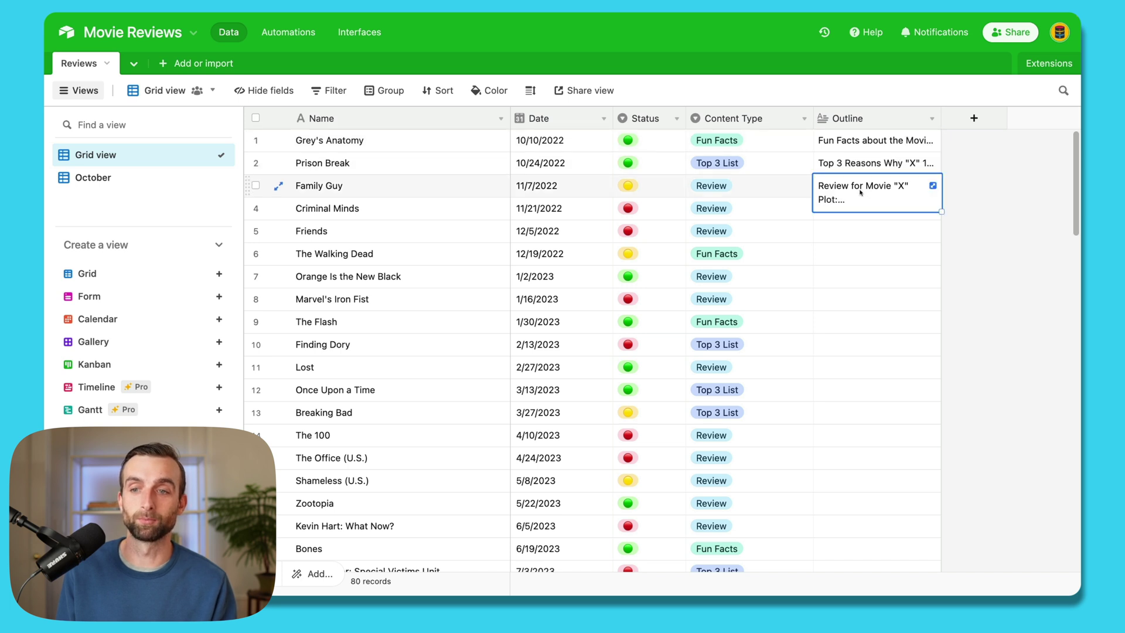
pyautogui.click(932, 185)
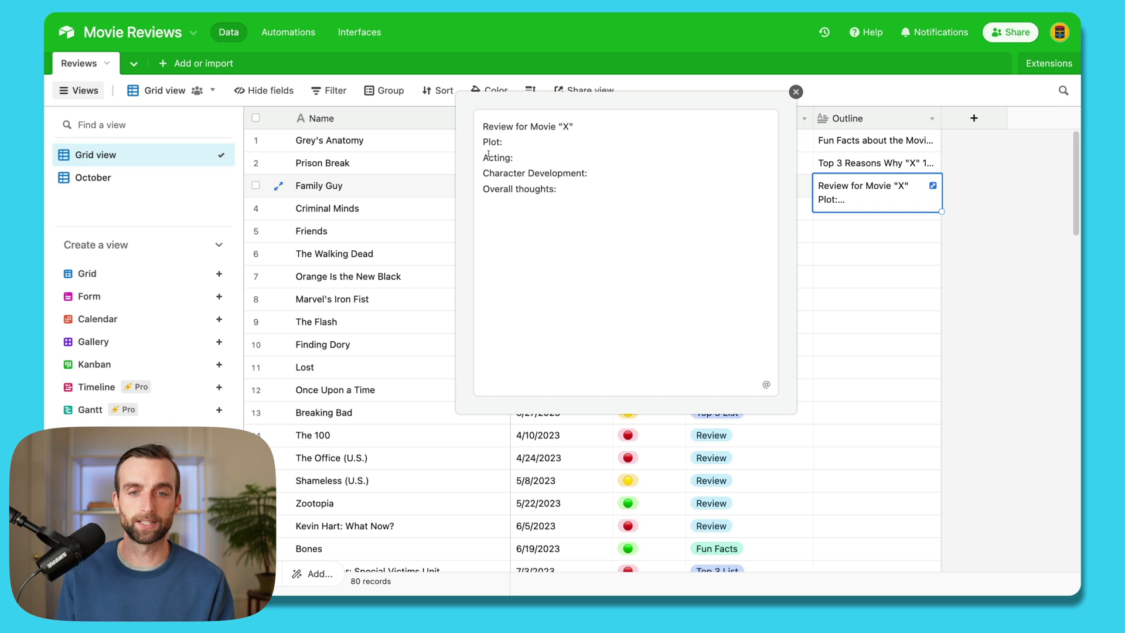
pyautogui.press('Escape')
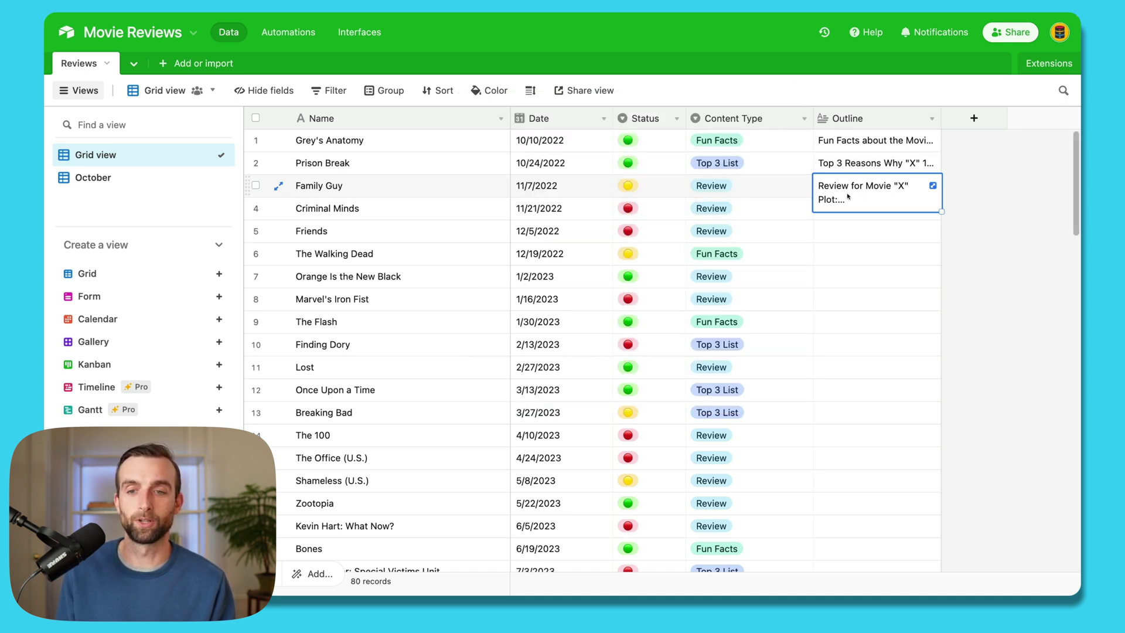
# Step: Change The Walking Dead's Content Type to Top 3 List
pyautogui.click(732, 260)
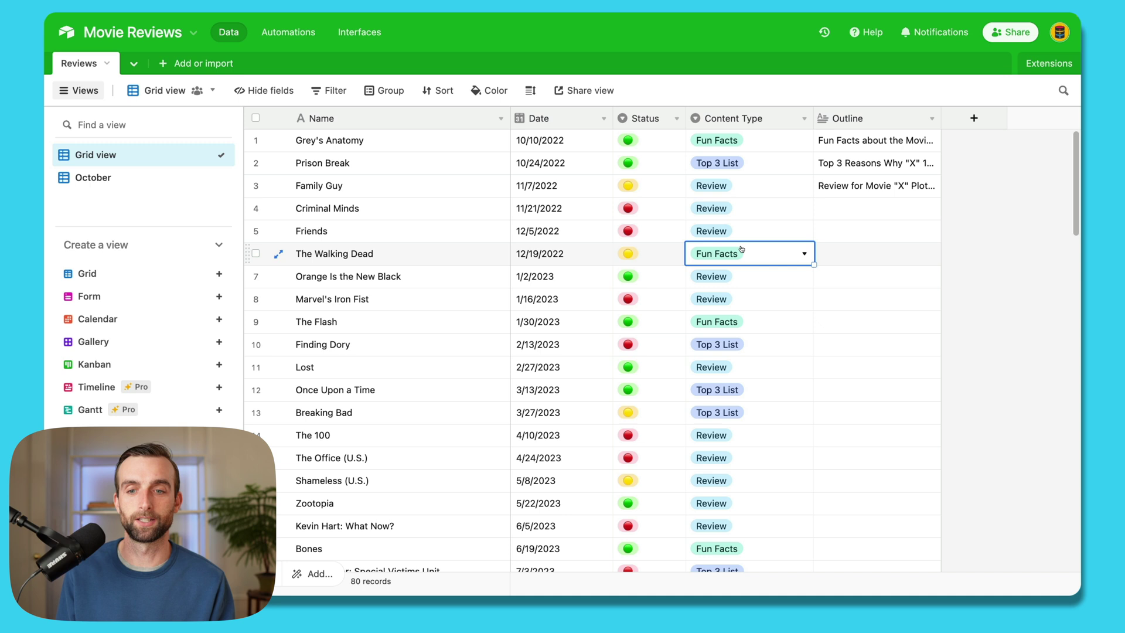
pyautogui.click(741, 253)
pyautogui.click(732, 328)
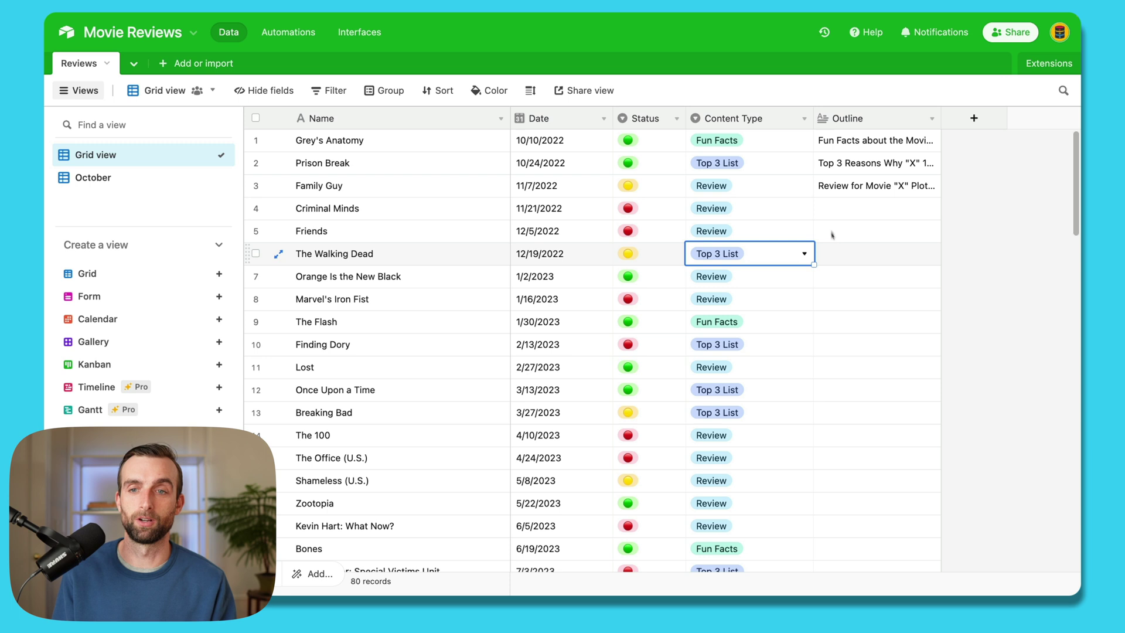
# Step: Convert Content Type into links to a newly created Content Type table, skipping lookup fields
pyautogui.doubleClick(742, 117)
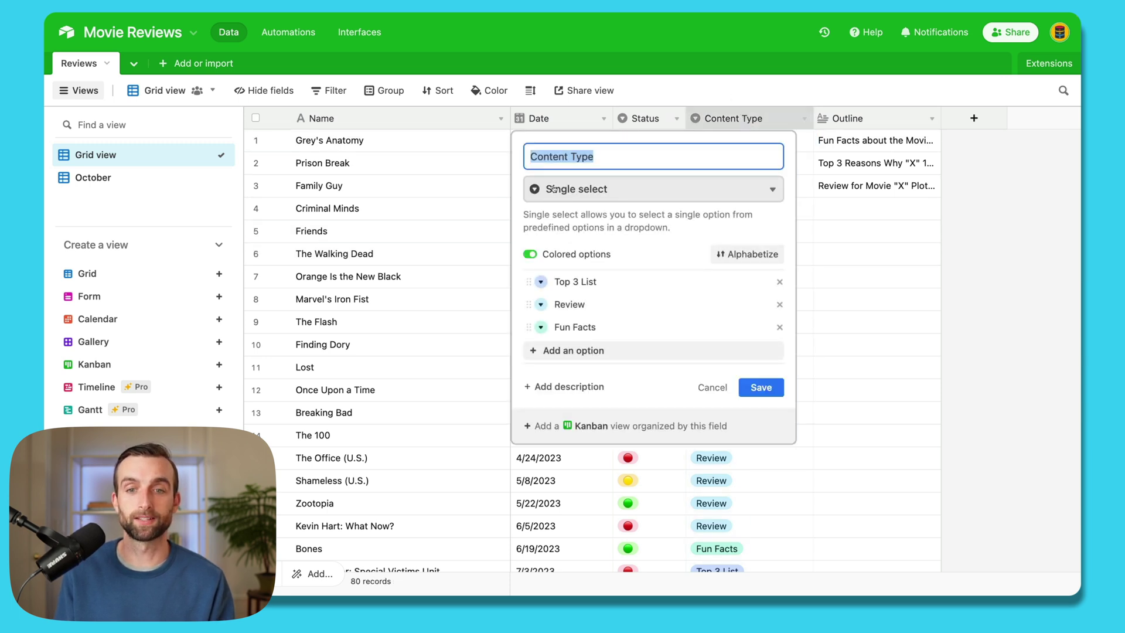
pyautogui.click(668, 183)
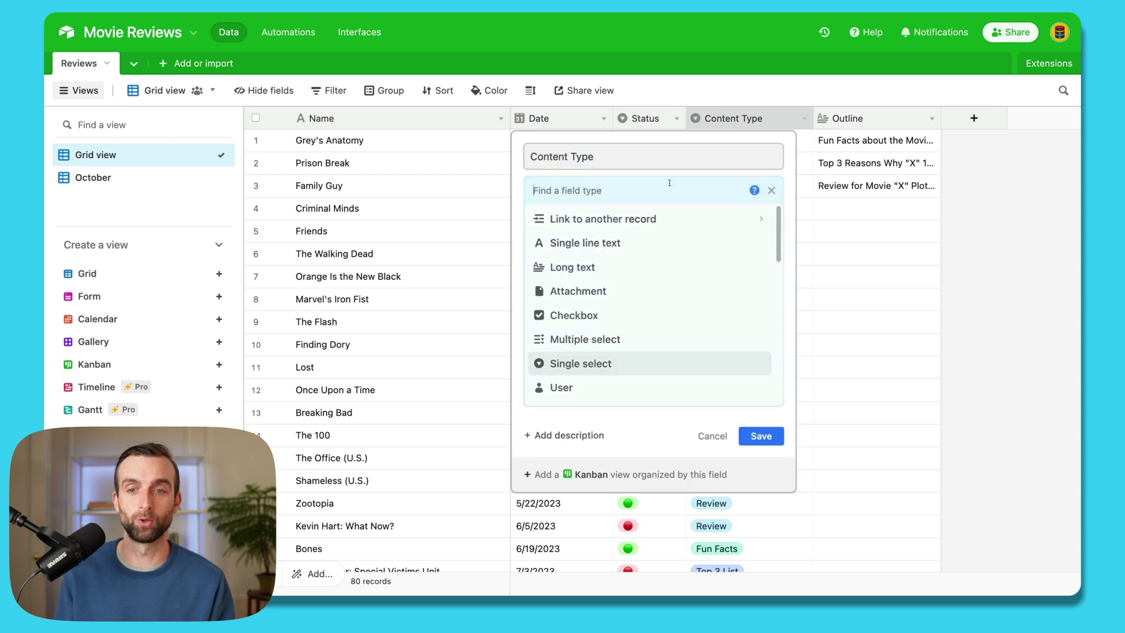
pyautogui.click(674, 221)
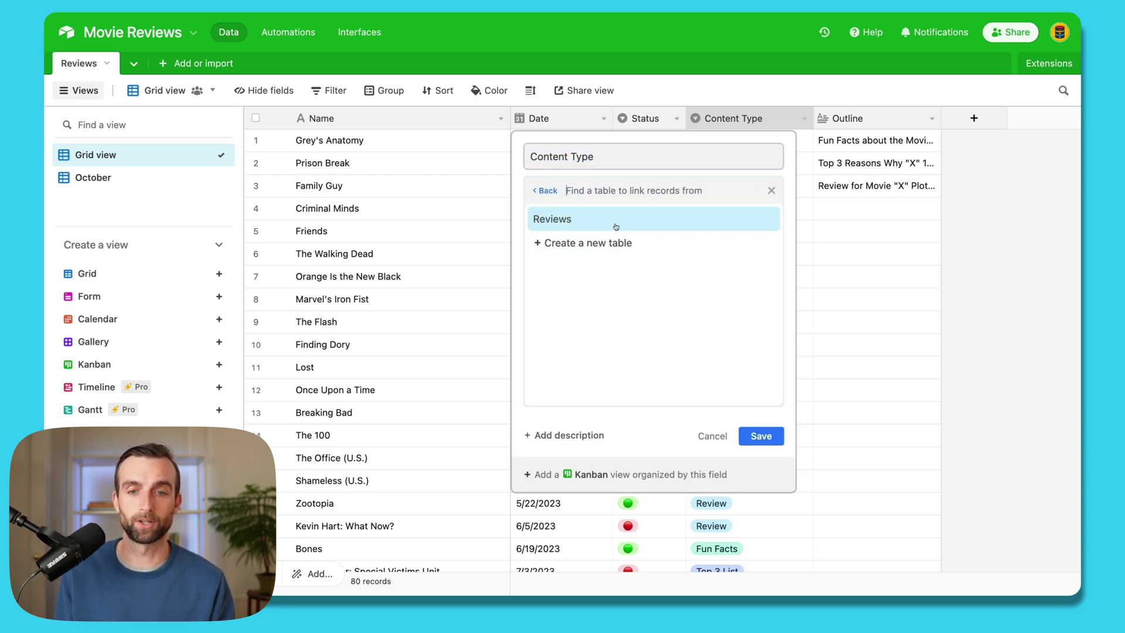
pyautogui.click(606, 248)
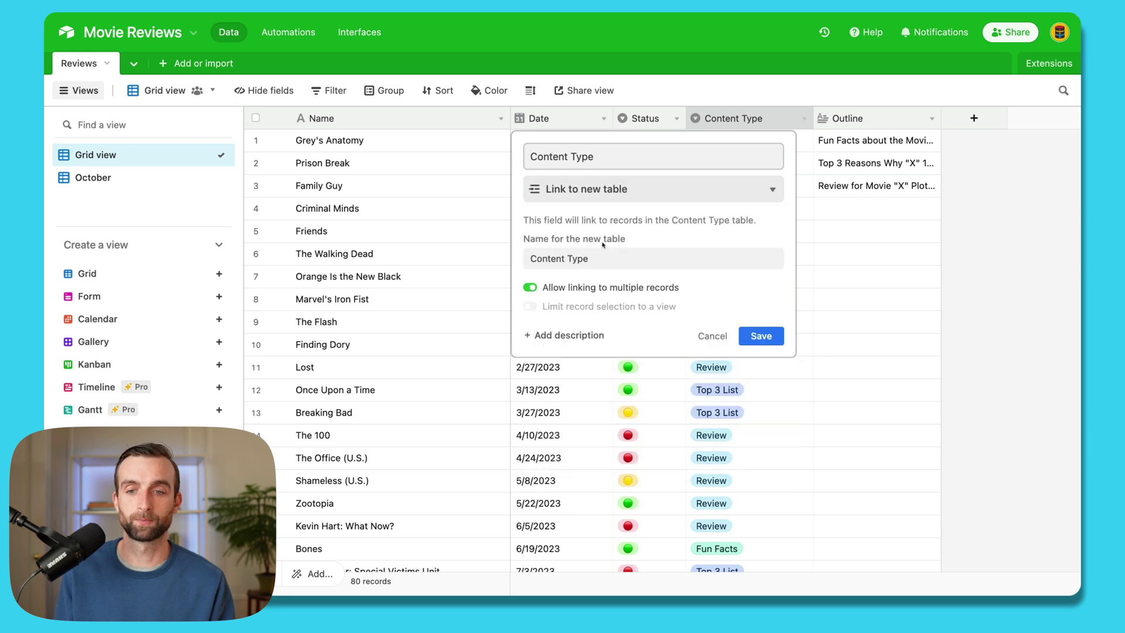
pyautogui.click(767, 339)
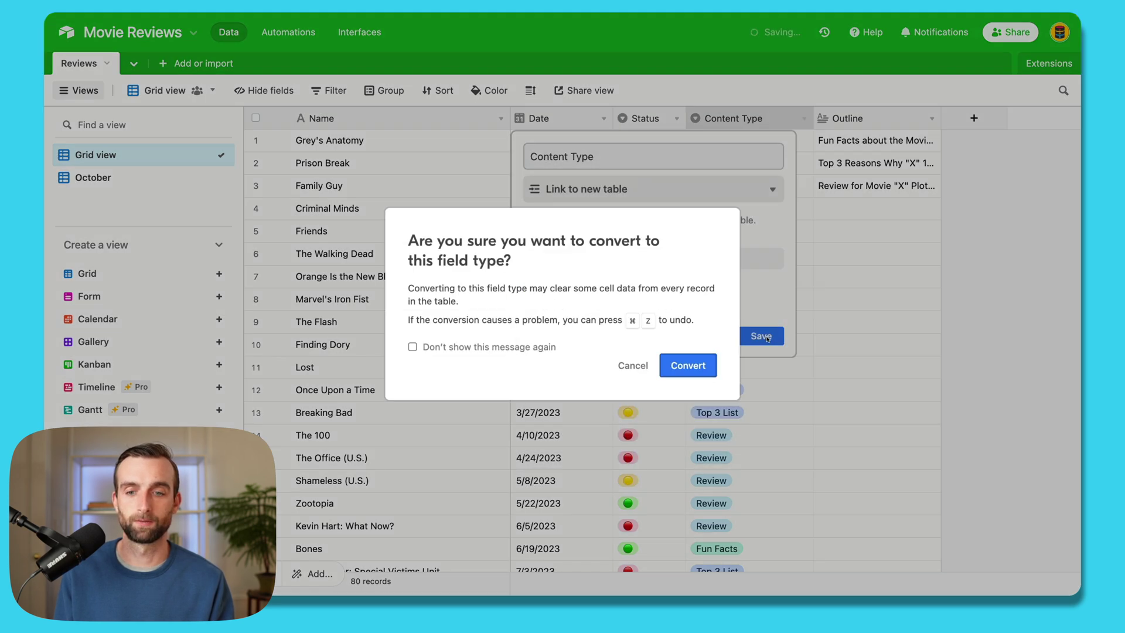
pyautogui.click(688, 366)
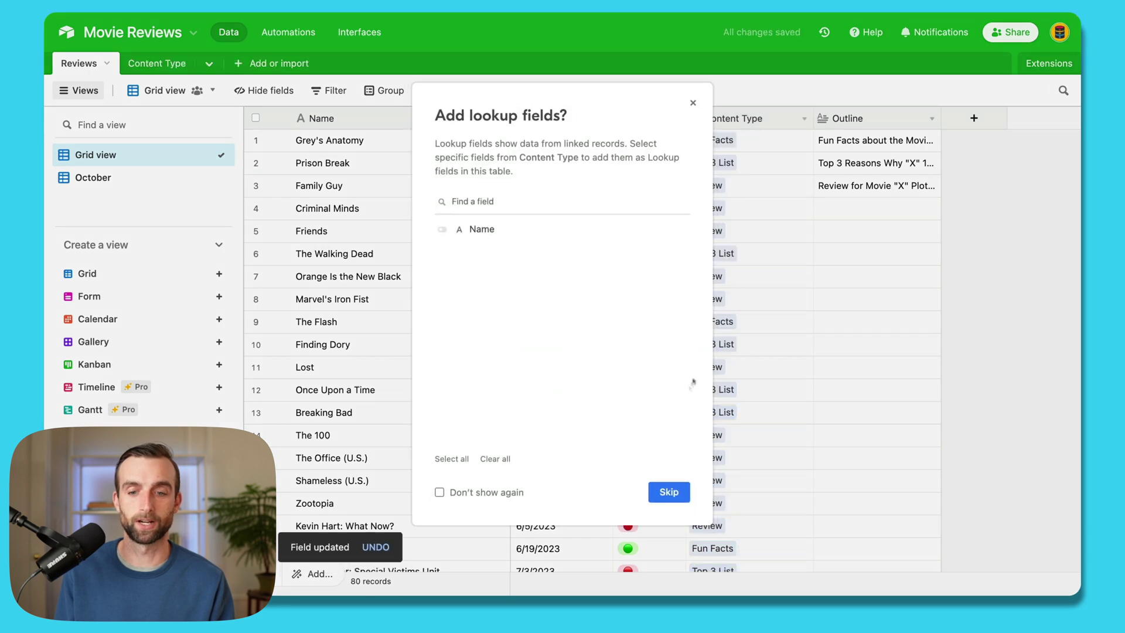
pyautogui.click(668, 491)
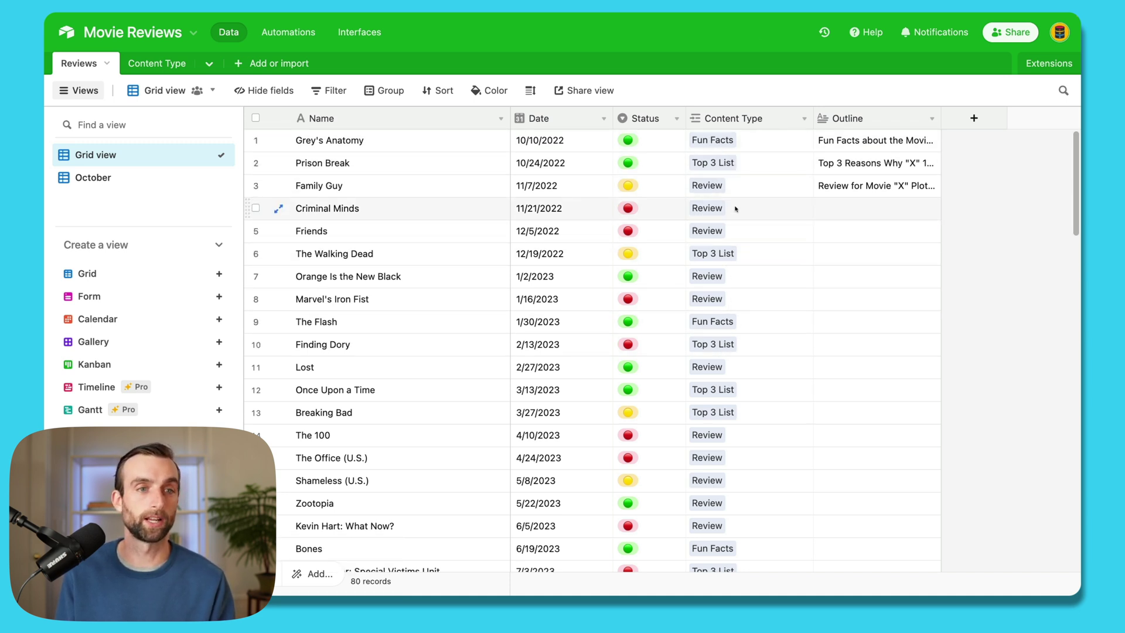
# Step: In the Content Type table, resize the Reviews column and start a new field
pyautogui.click(160, 67)
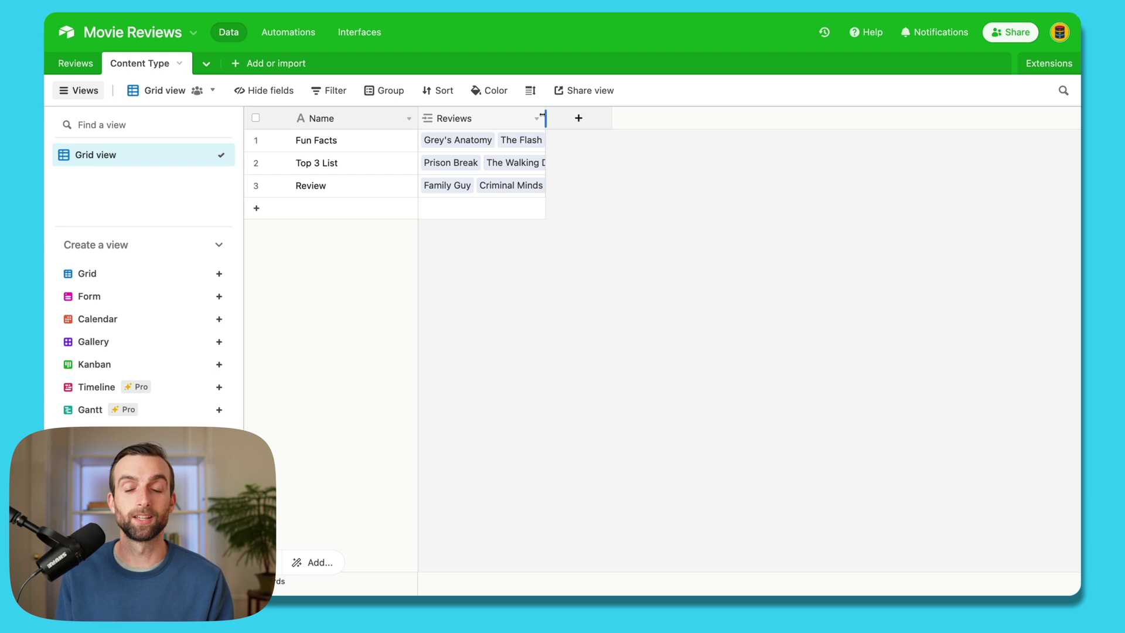
pyautogui.moveTo(542, 115); pyautogui.dragTo(883, 116)
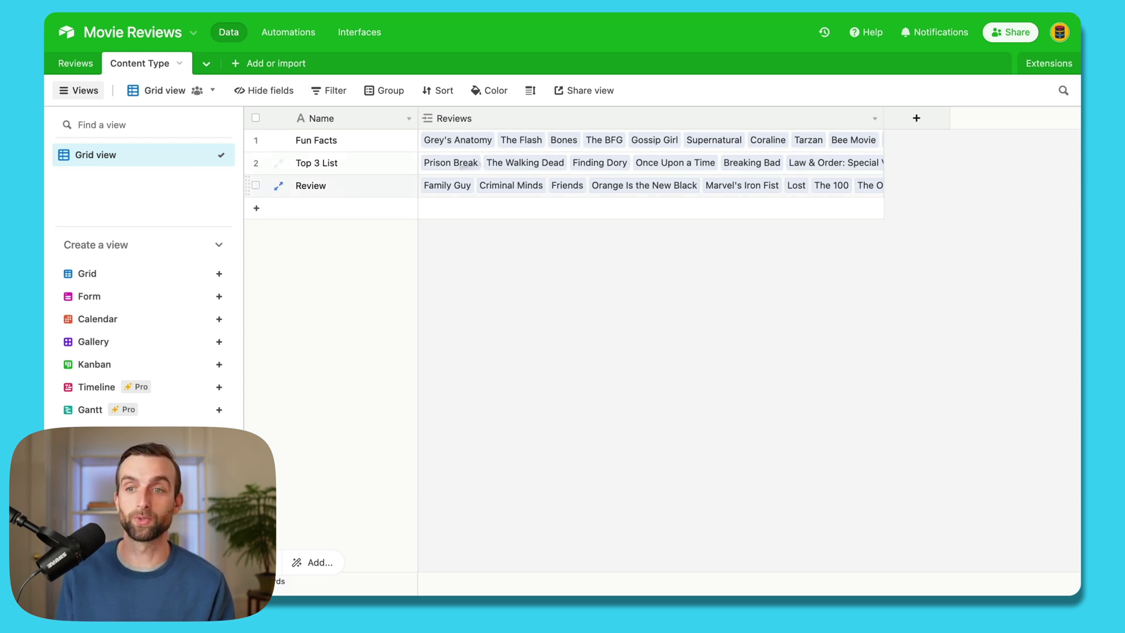
pyautogui.moveTo(882, 117); pyautogui.dragTo(591, 118)
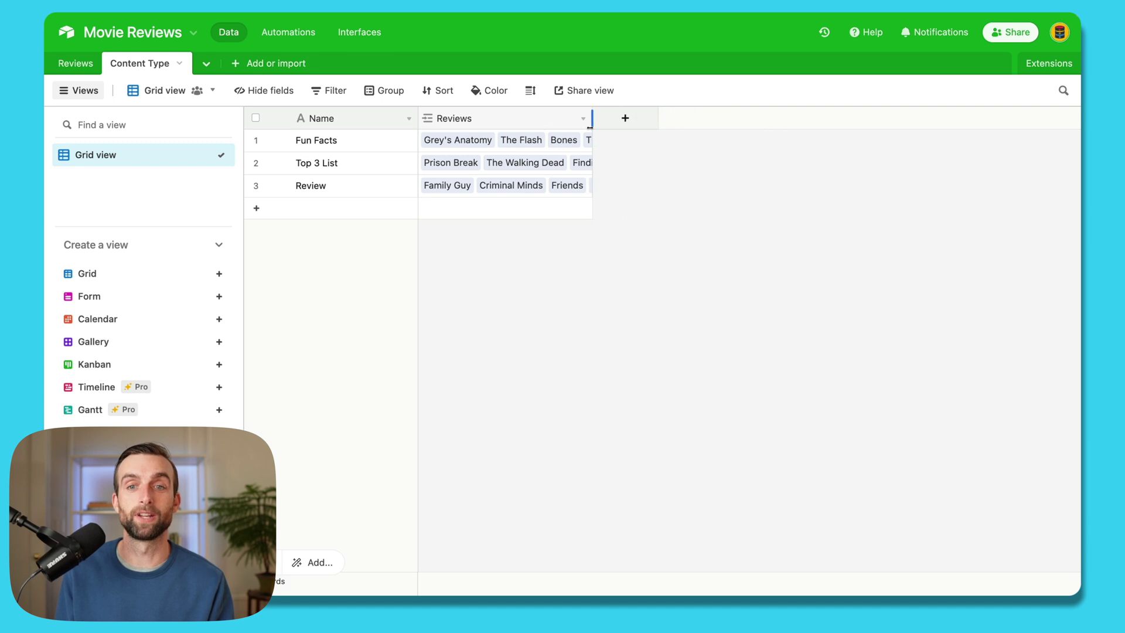
pyautogui.click(625, 119)
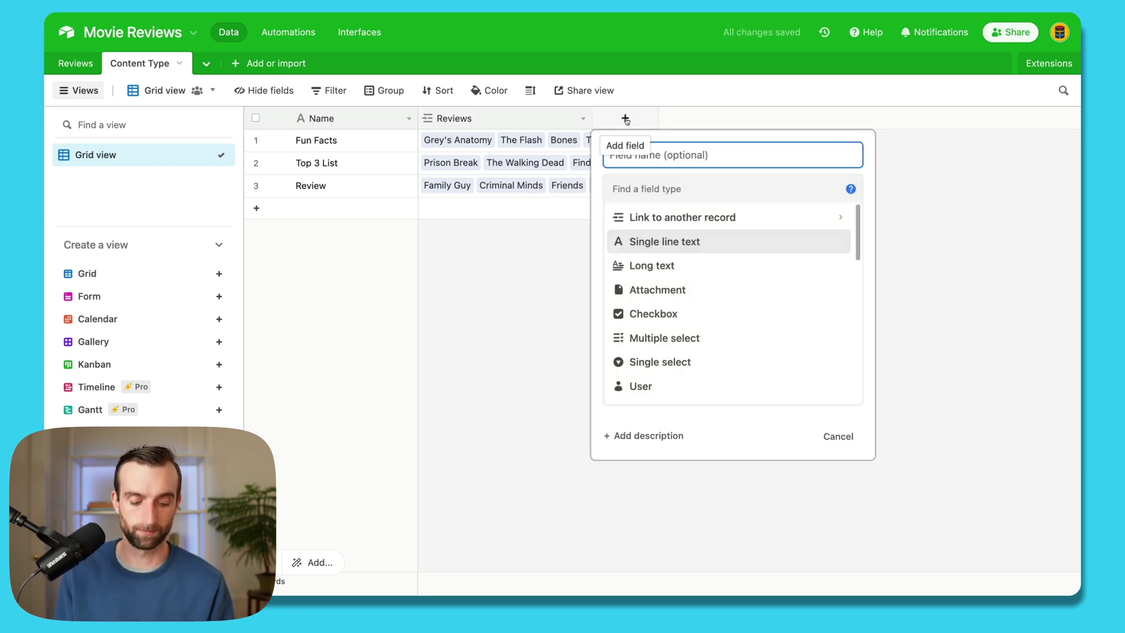
# Step: Create a long text field named Templates
pyautogui.write('Templ')
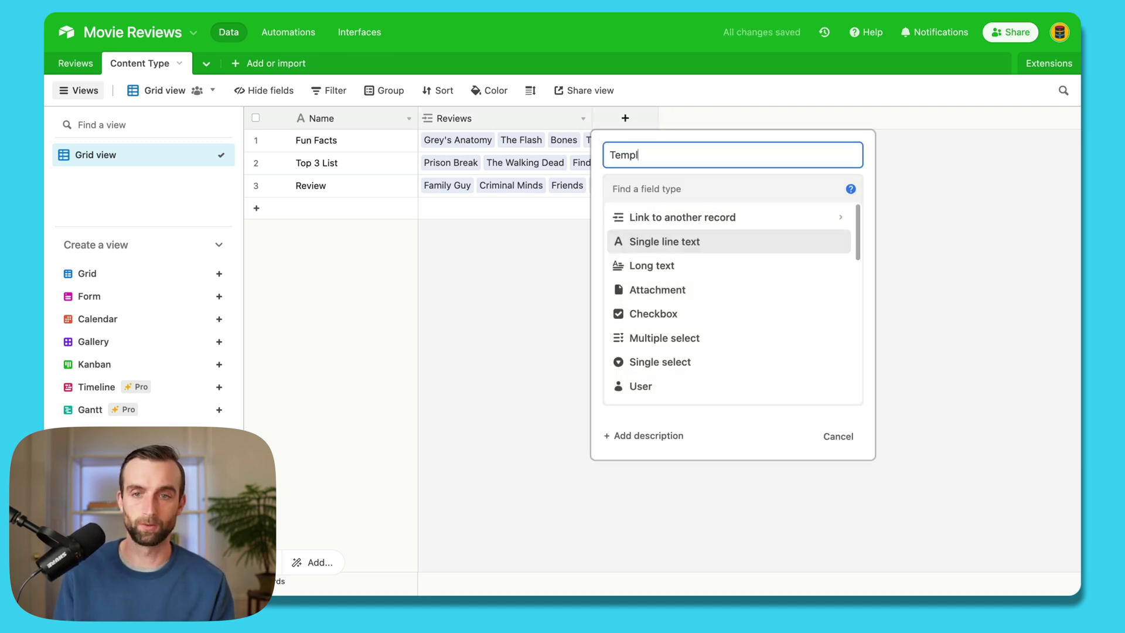
pyautogui.write('ates')
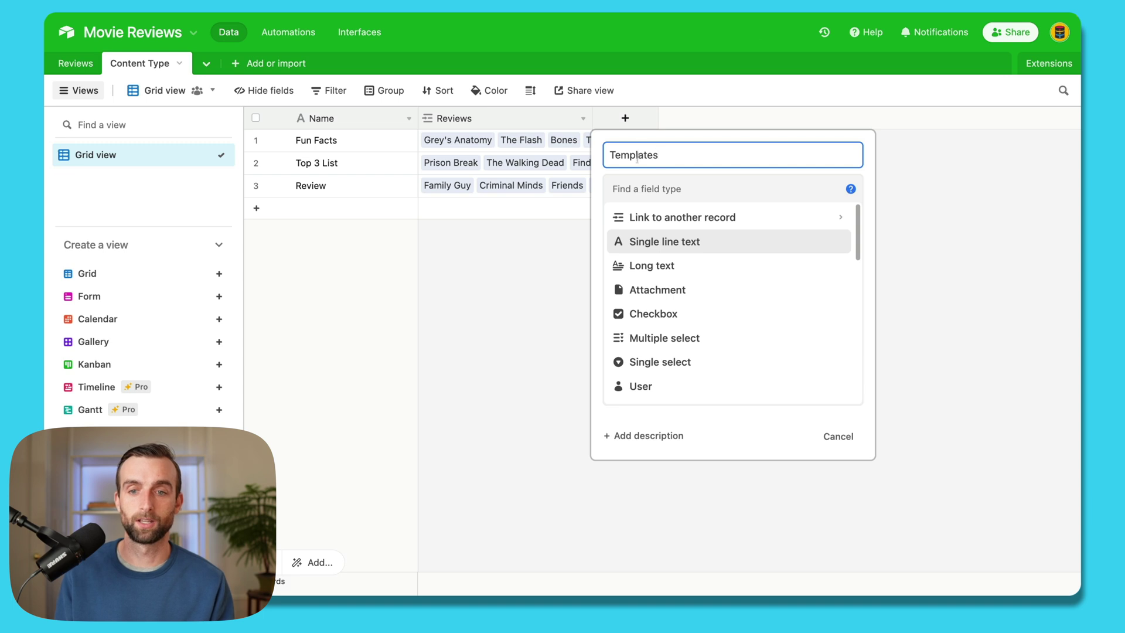
pyautogui.click(671, 268)
pyautogui.click(821, 296)
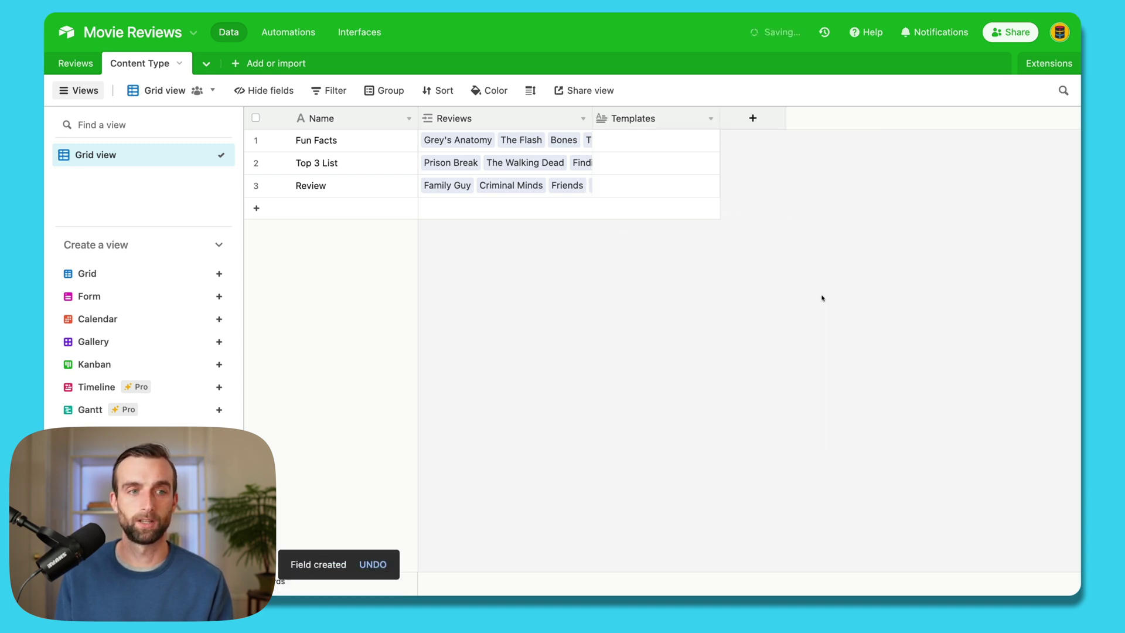
# Step: Copy the first three outline templates from Reviews and paste them into the Templates column
pyautogui.click(73, 63)
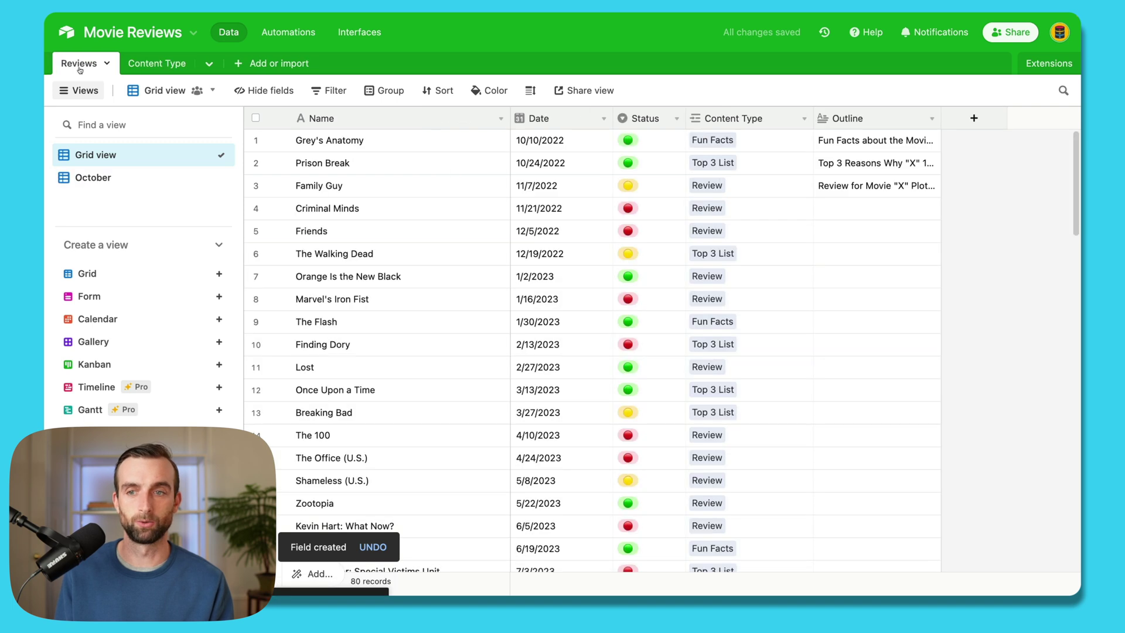
pyautogui.click(847, 150)
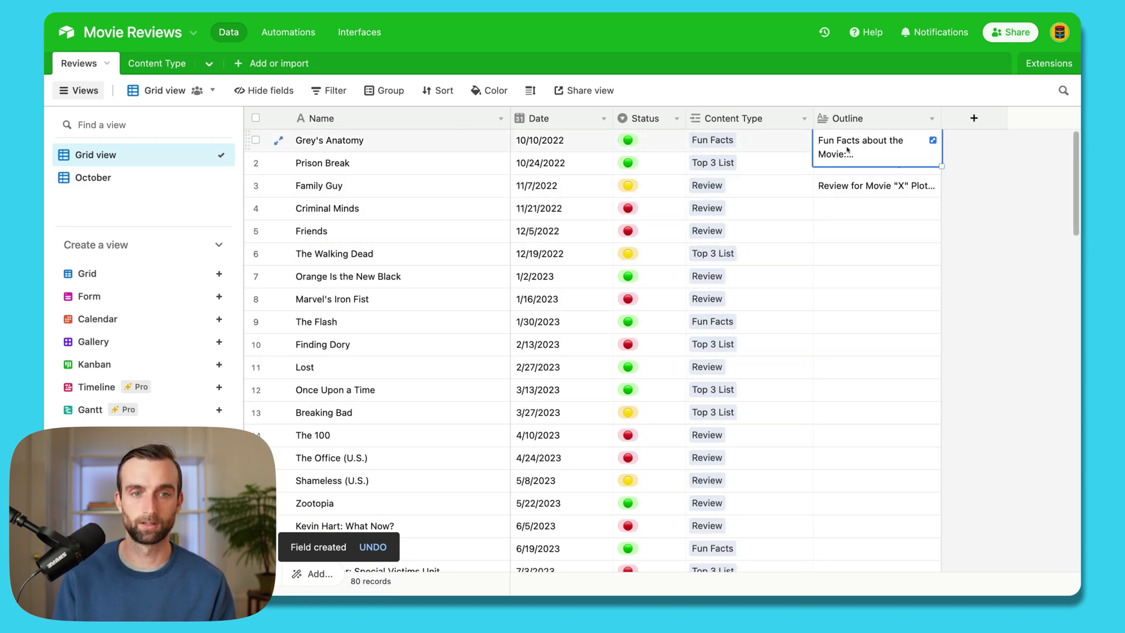
pyautogui.hotkey('shift', 'Down')
pyautogui.hotkey('shift', 'Down')
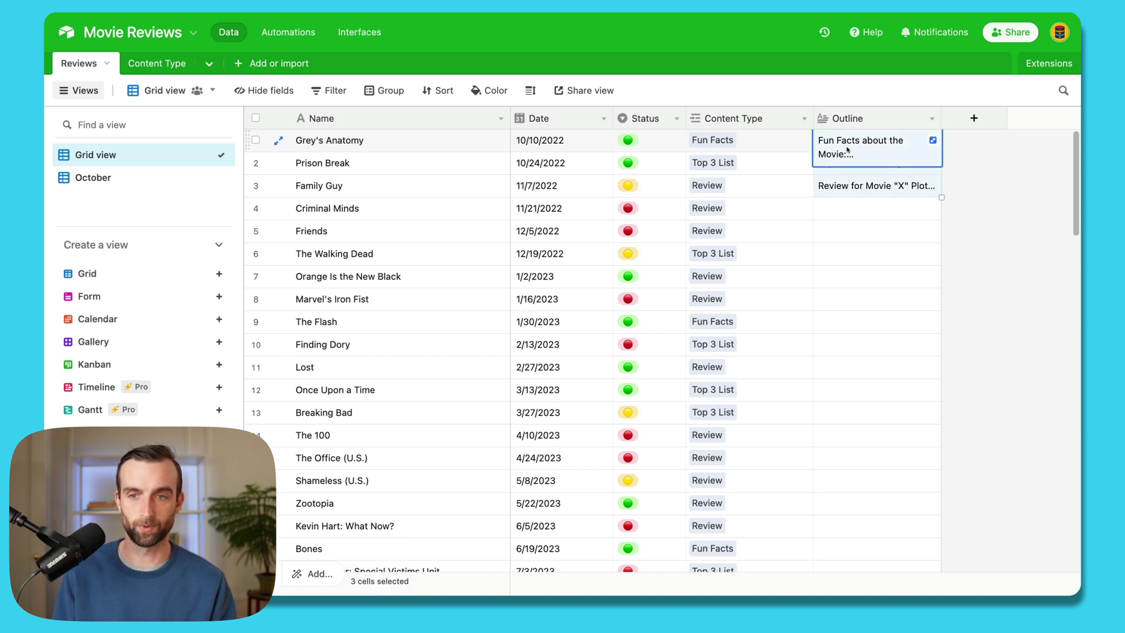
pyautogui.hotkey('ctrl', 'c')
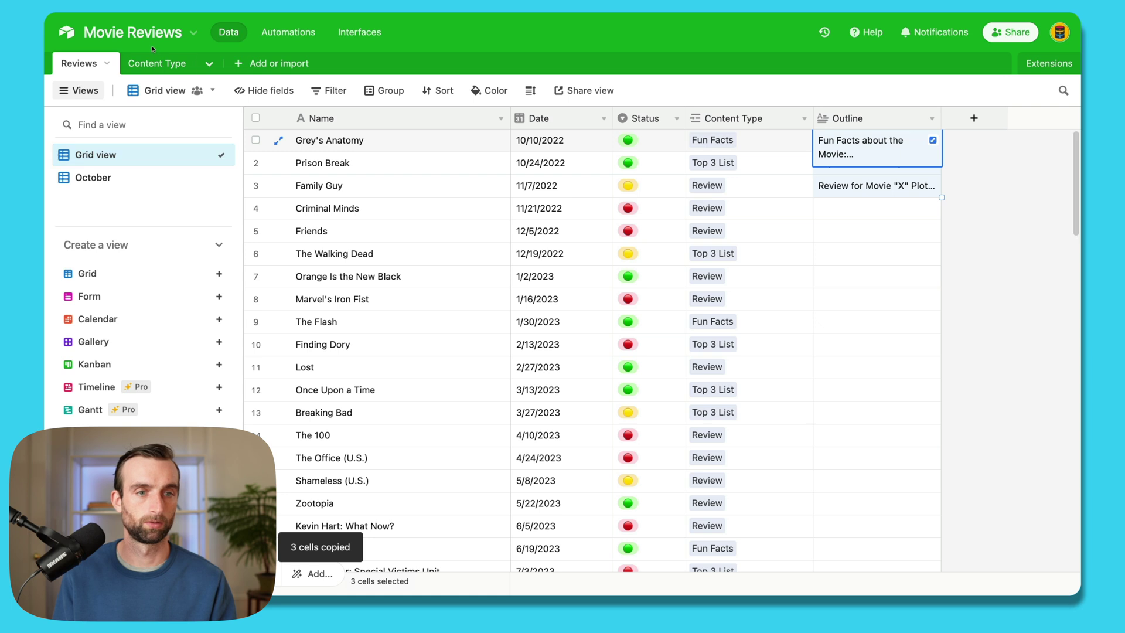
pyautogui.click(154, 61)
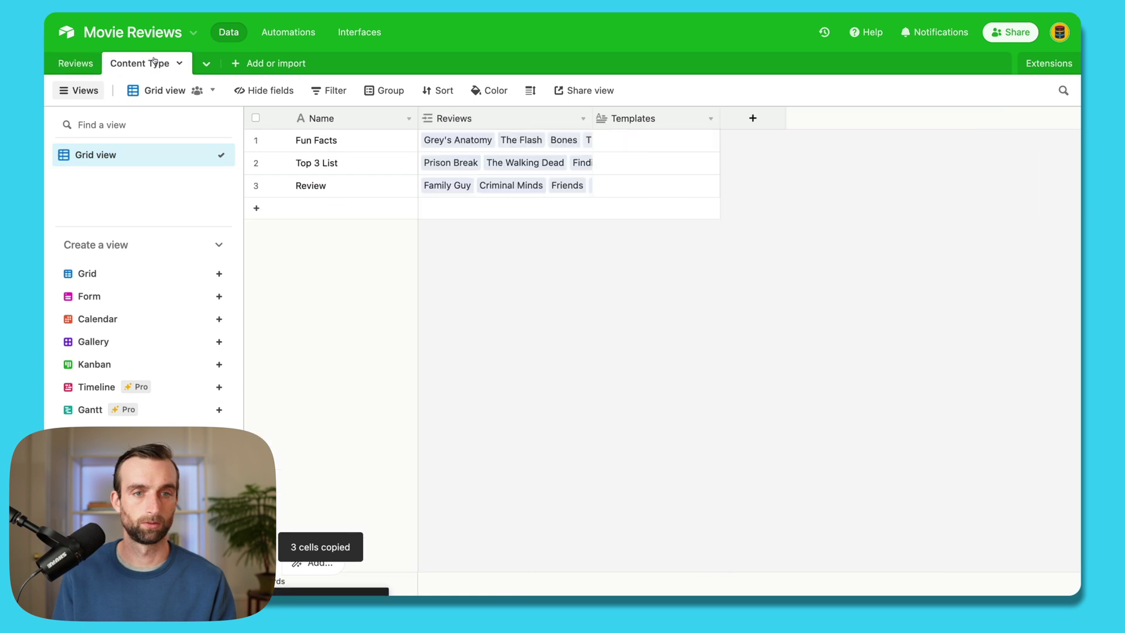
pyautogui.click(612, 140)
pyautogui.hotkey('ctrl', 'v')
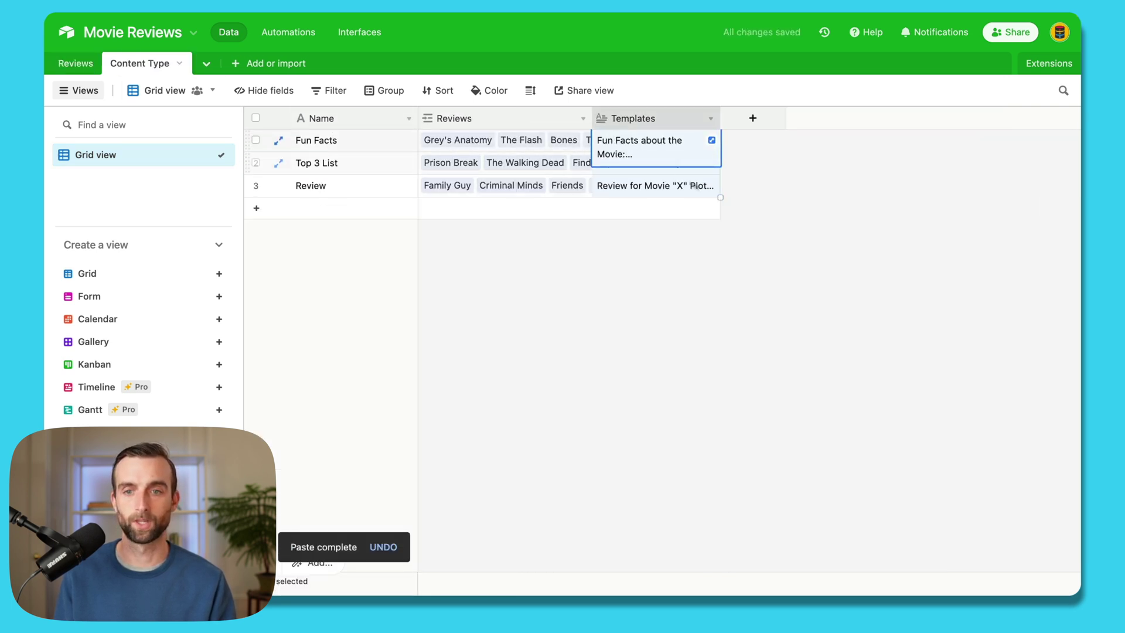
pyautogui.click(771, 238)
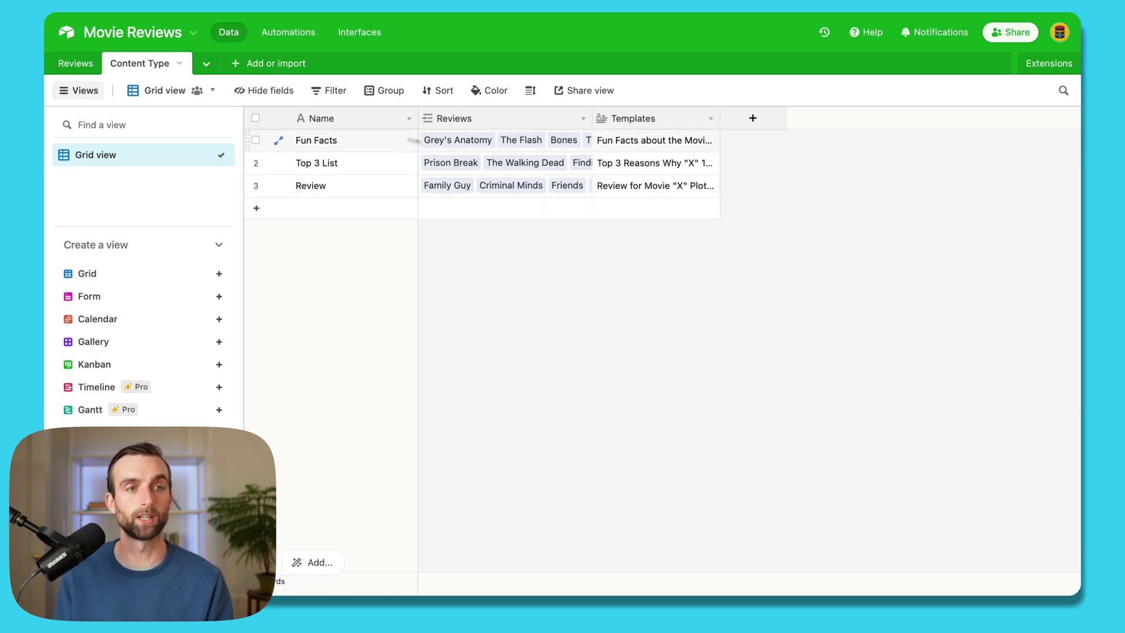
# Step: Add a Template lookup field to Reviews pulling Content Type's Templates
pyautogui.click(76, 64)
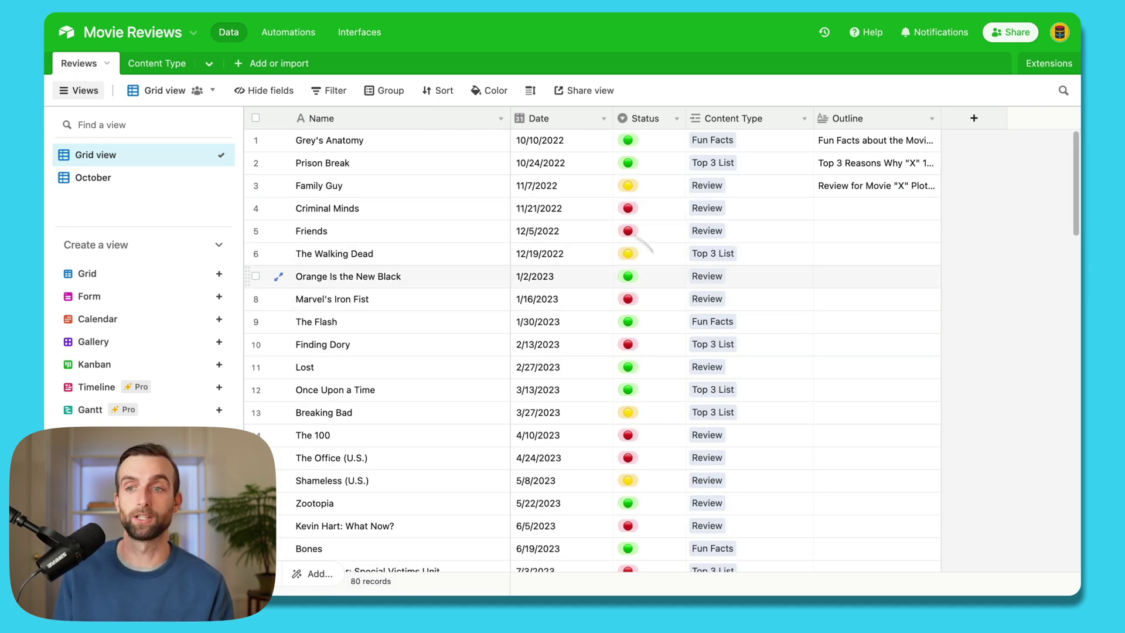
pyautogui.click(973, 118)
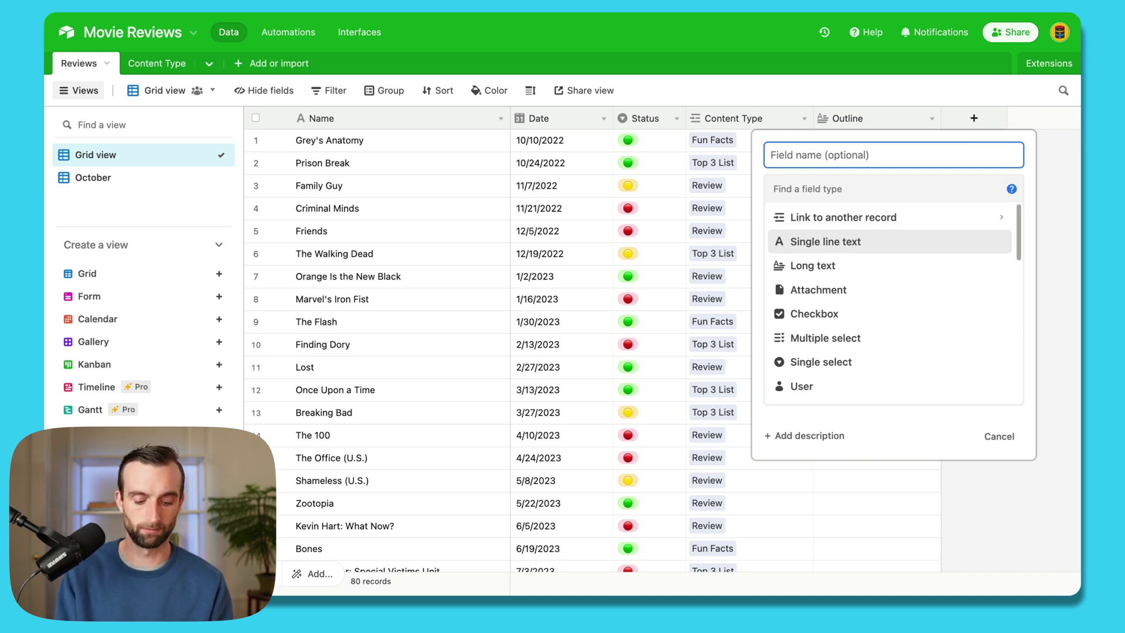
pyautogui.write('Template')
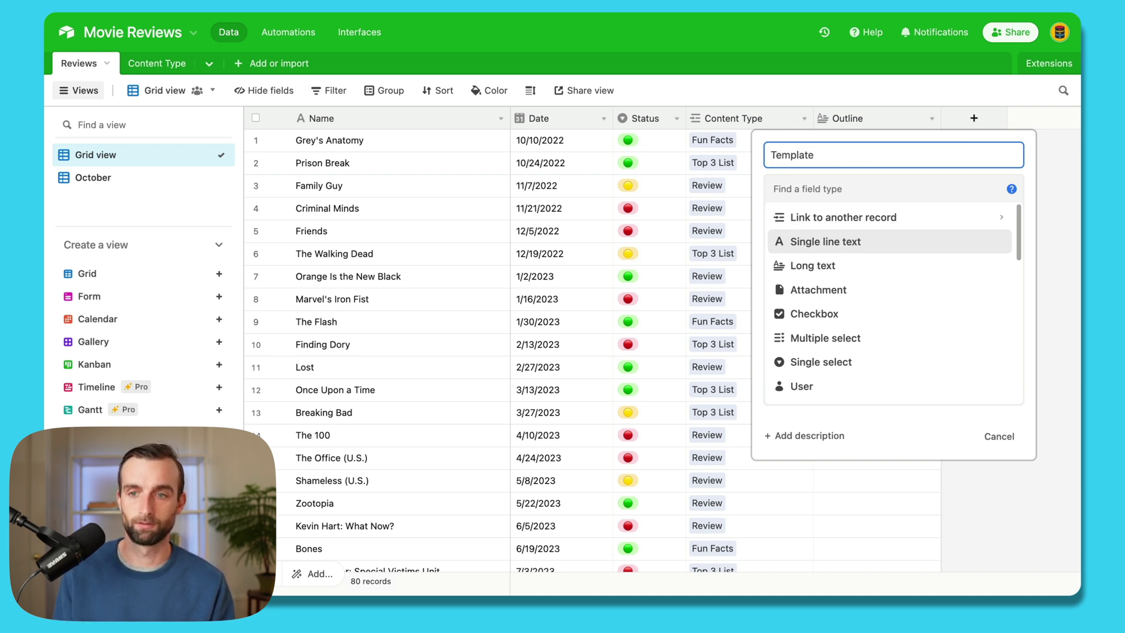
pyautogui.press('Tab')
pyautogui.write('lo')
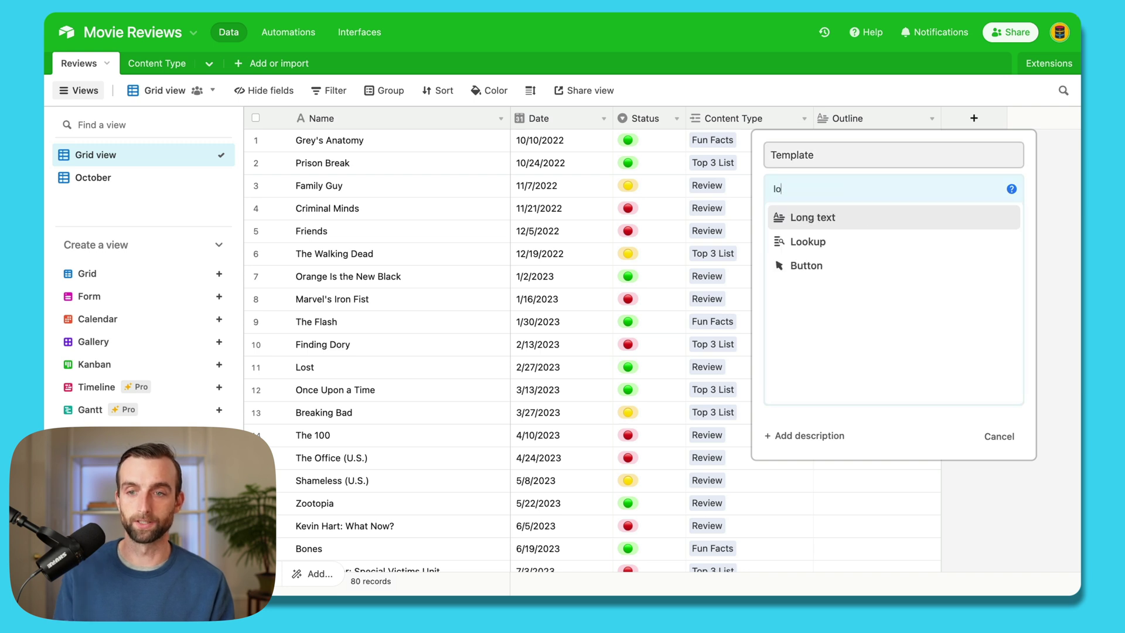
pyautogui.write('o')
pyautogui.click(910, 215)
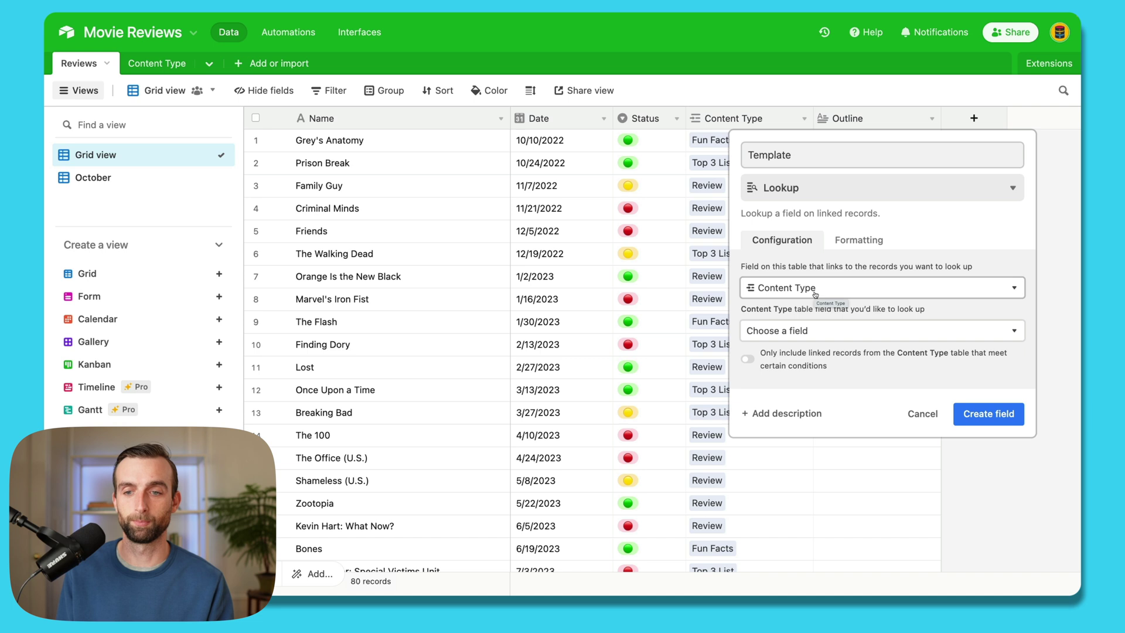
pyautogui.click(820, 333)
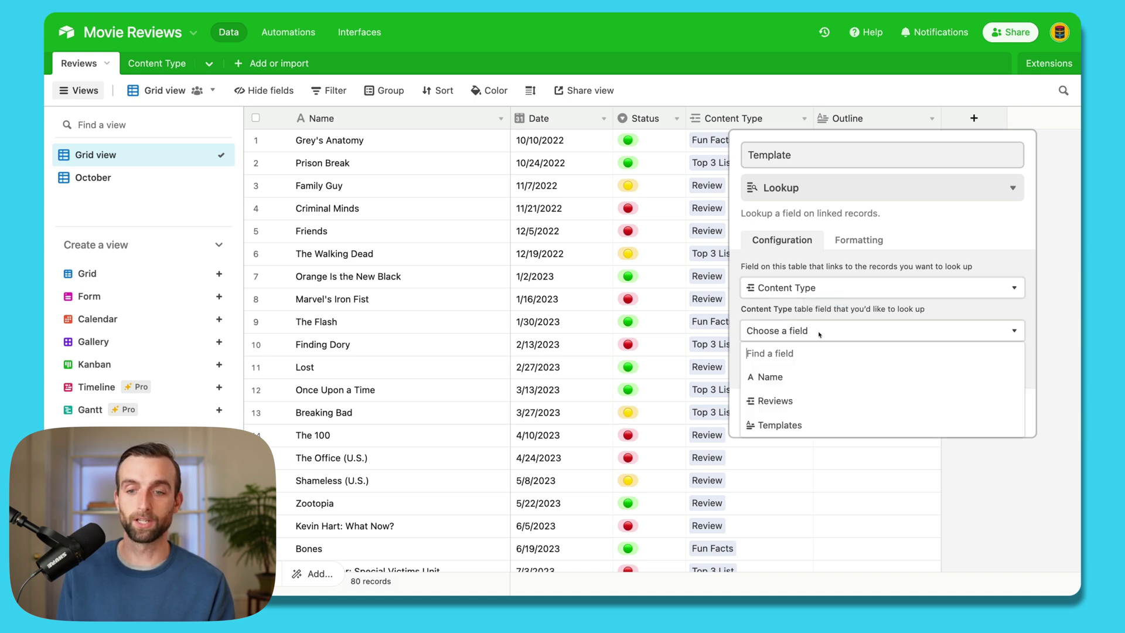
pyautogui.click(793, 426)
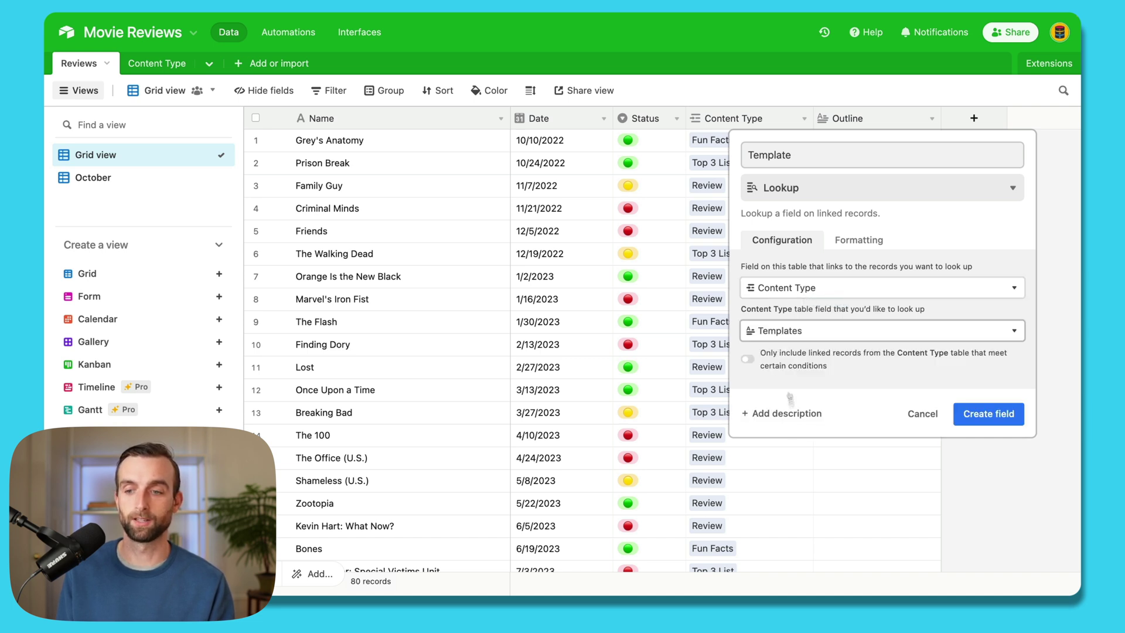
pyautogui.click(1000, 417)
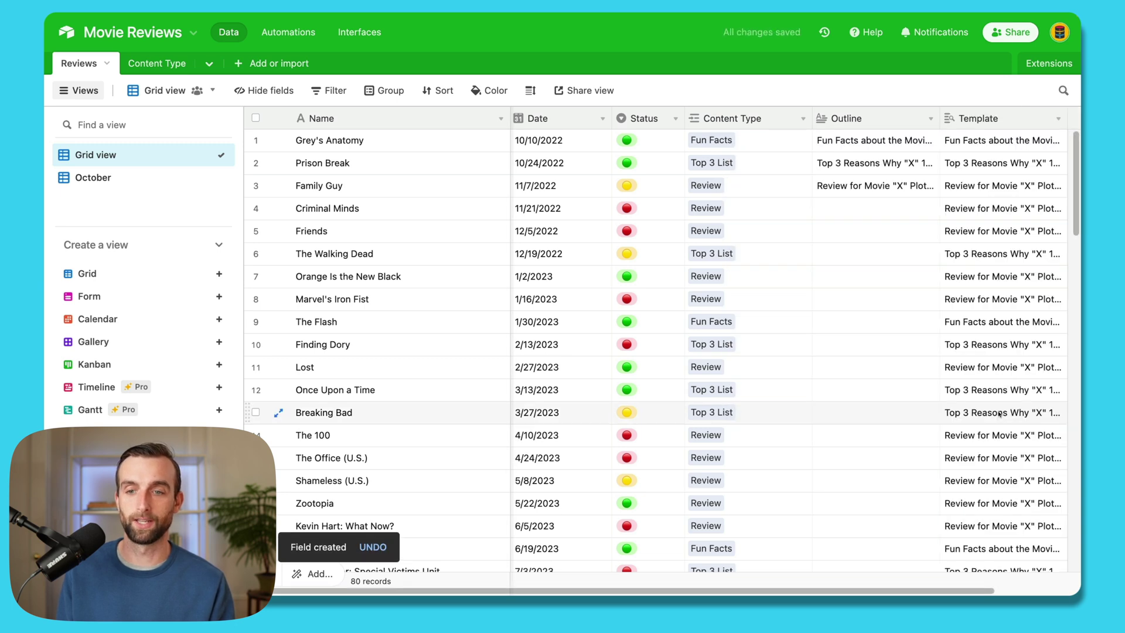
# Step: Check The Walking Dead's Top 3 List type and read its full template
pyautogui.hscroll(3, 990, 411)
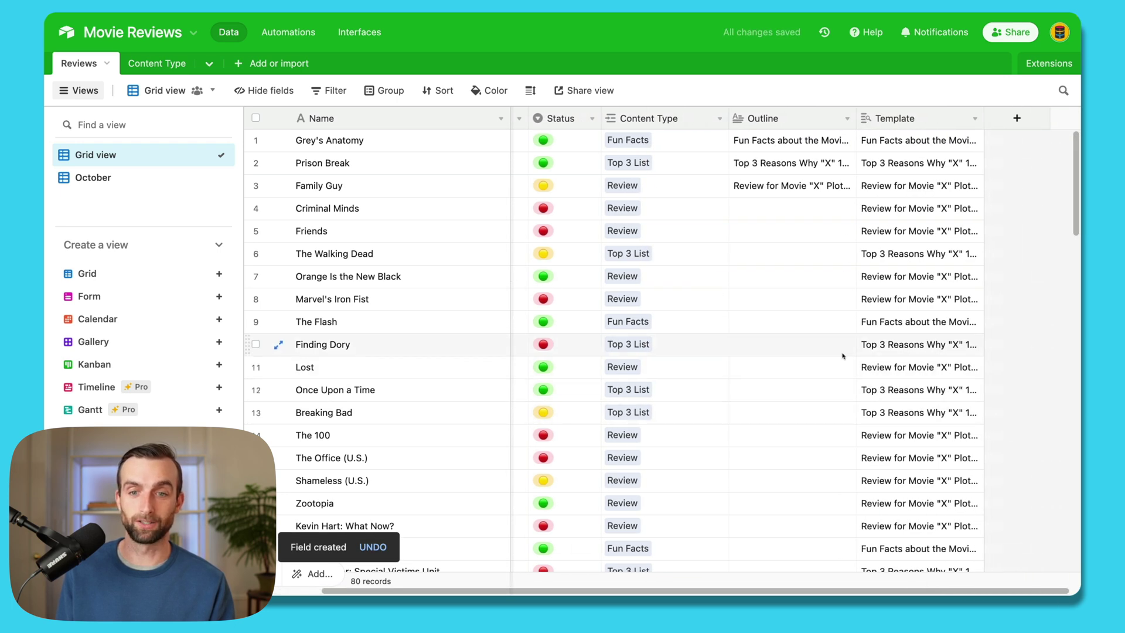
pyautogui.click(668, 253)
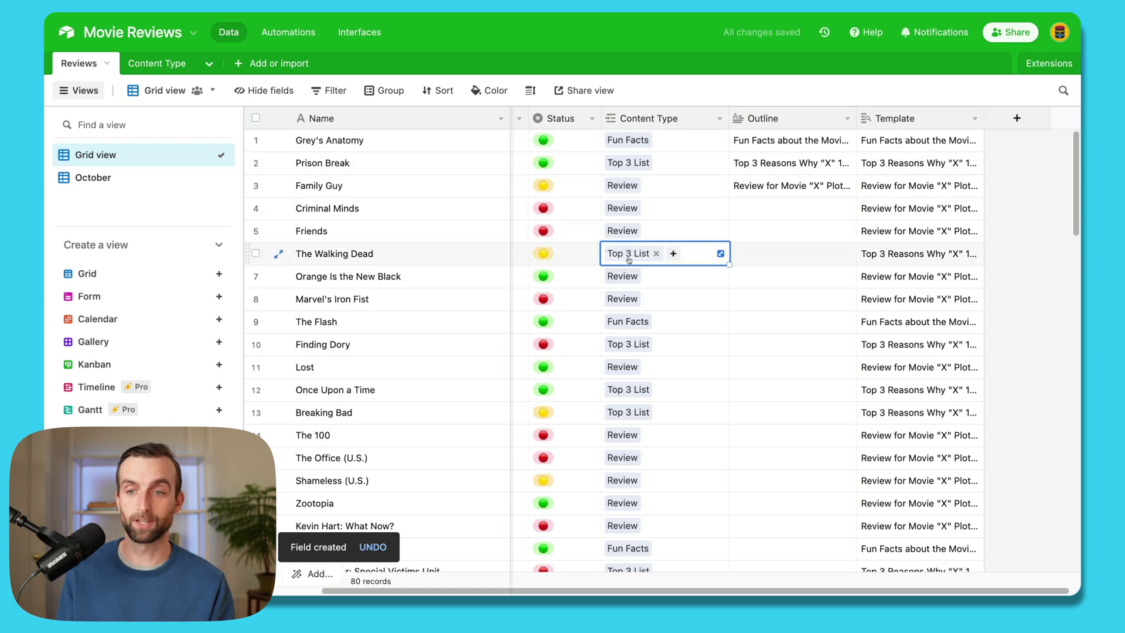
pyautogui.click(923, 255)
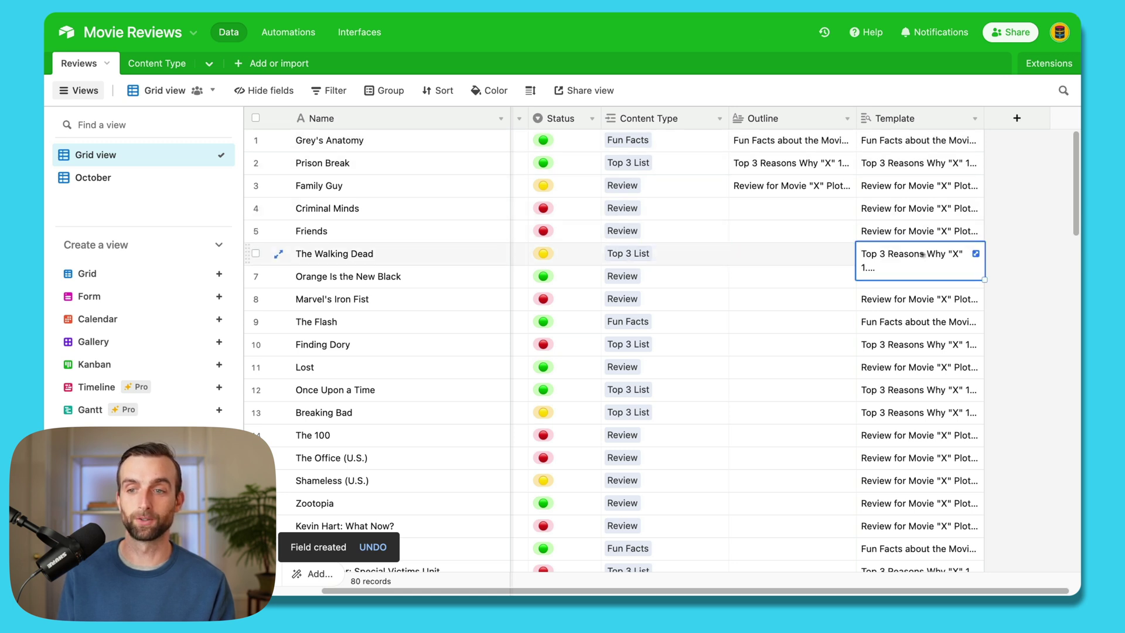
pyautogui.click(975, 253)
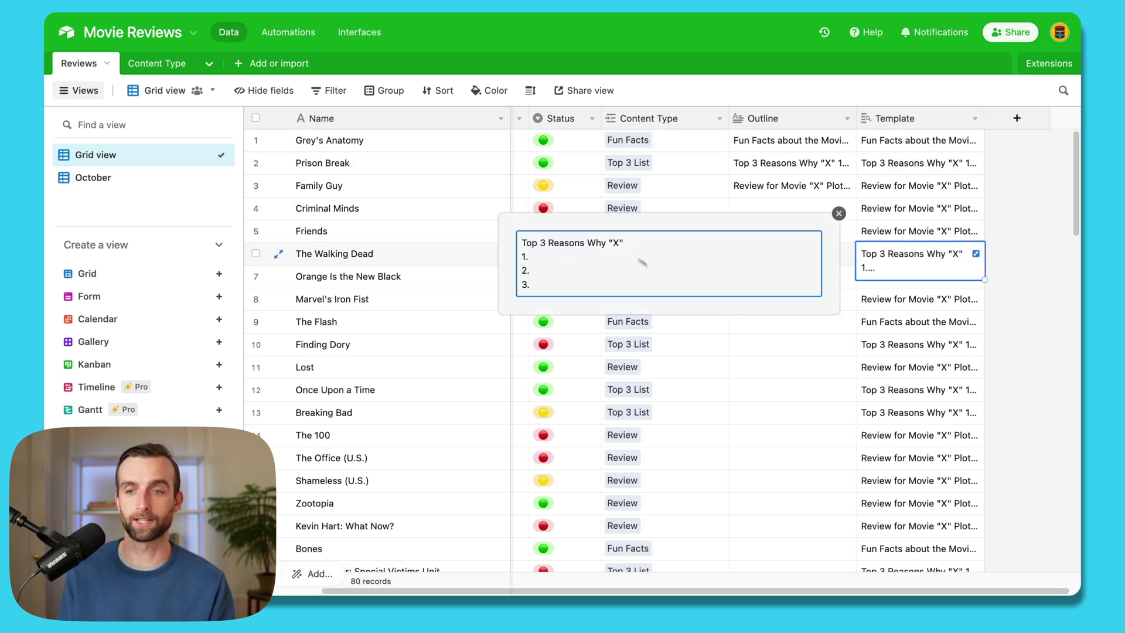
pyautogui.press('Escape')
# Step: Relink Orange Is the New Black's content type to Review
pyautogui.click(692, 276)
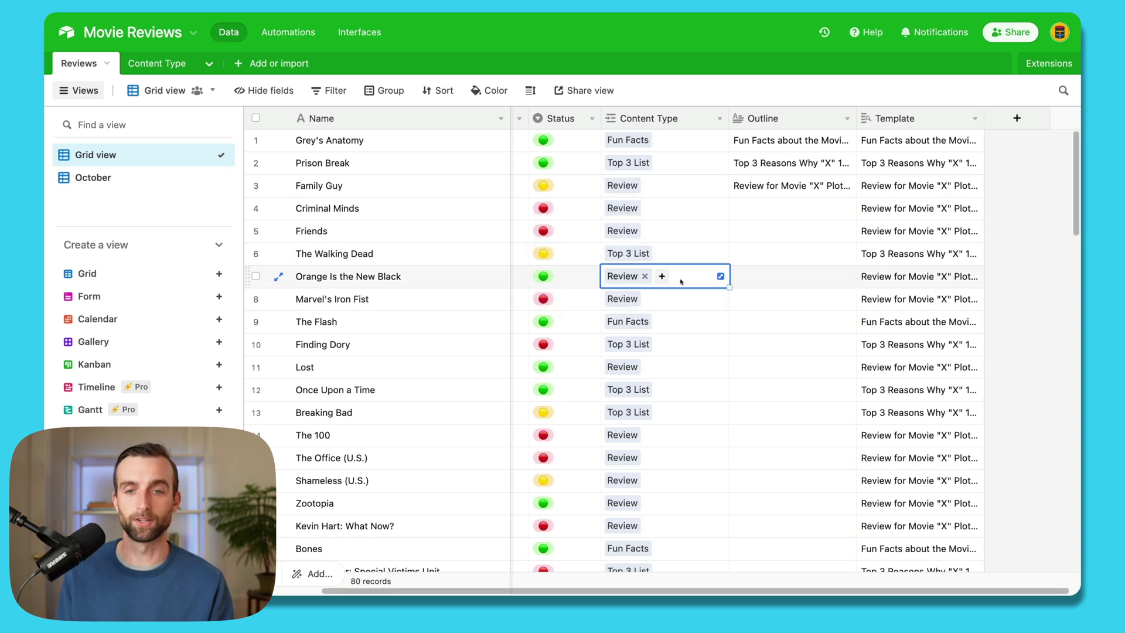
pyautogui.click(645, 276)
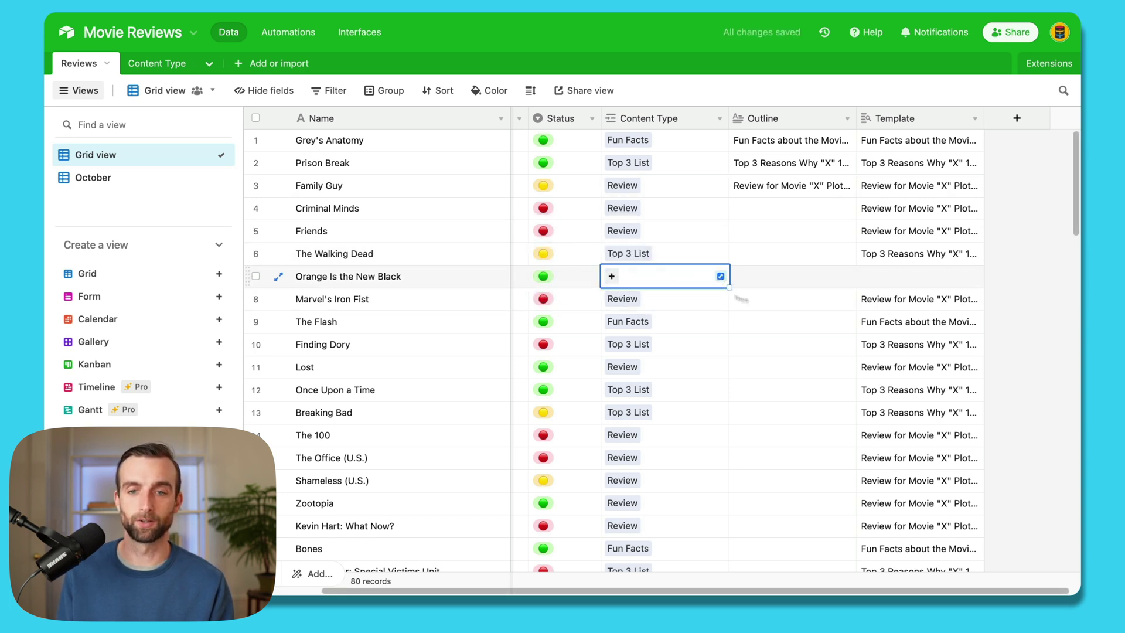
pyautogui.click(611, 276)
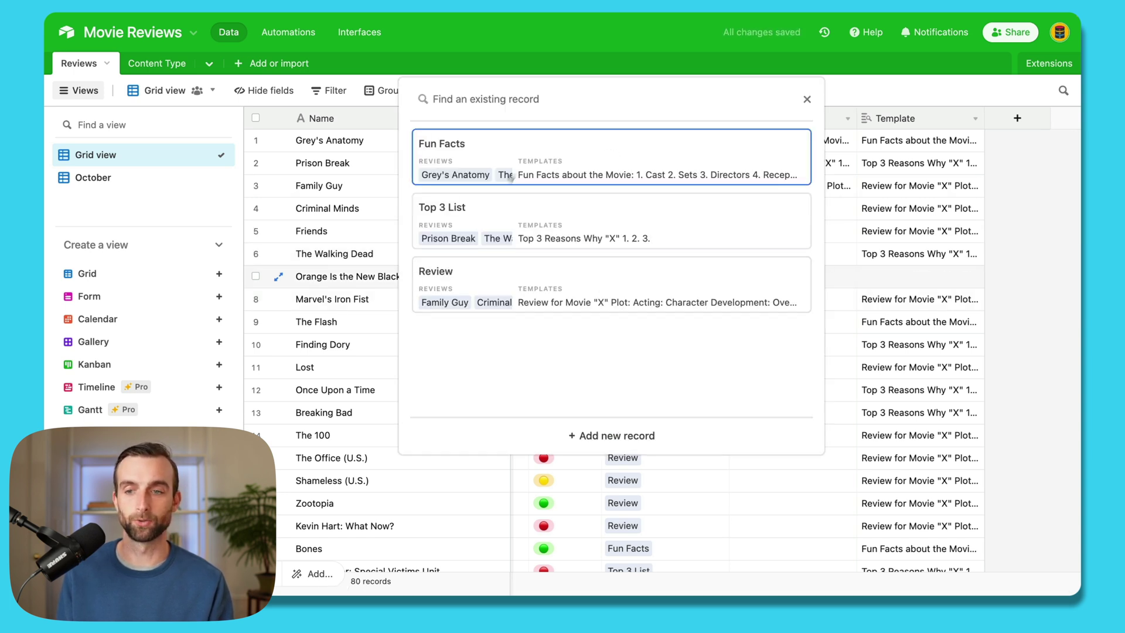
pyautogui.click(499, 269)
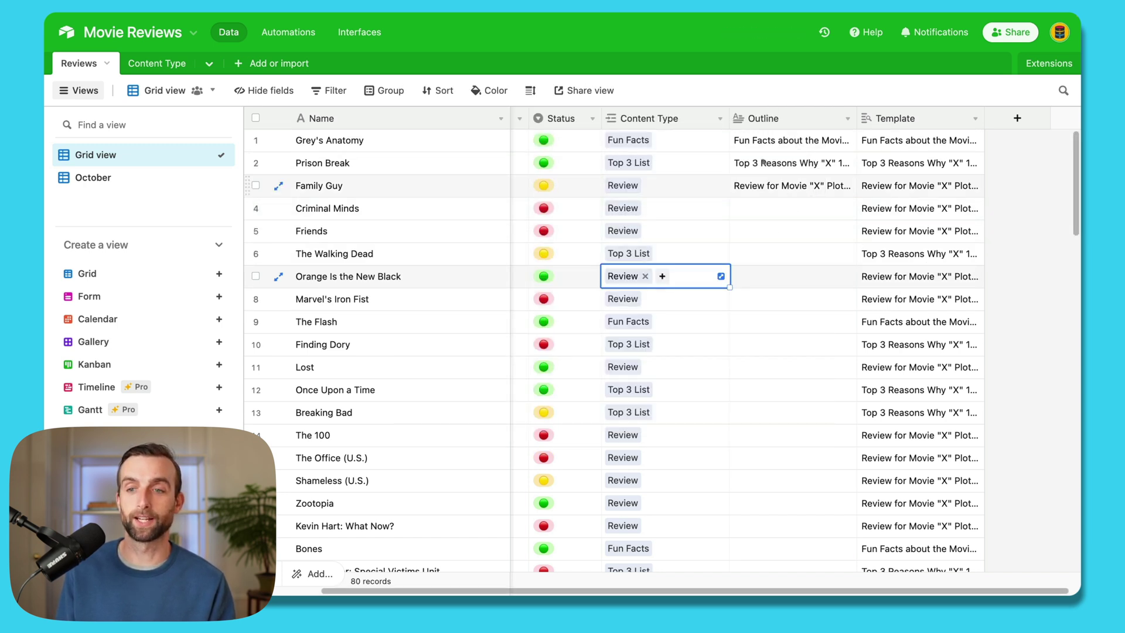
# Step: Copy Criminal Minds' Template value and paste it into its Outline cell
pyautogui.click(874, 211)
pyautogui.hotkey('ctrl', 'c')
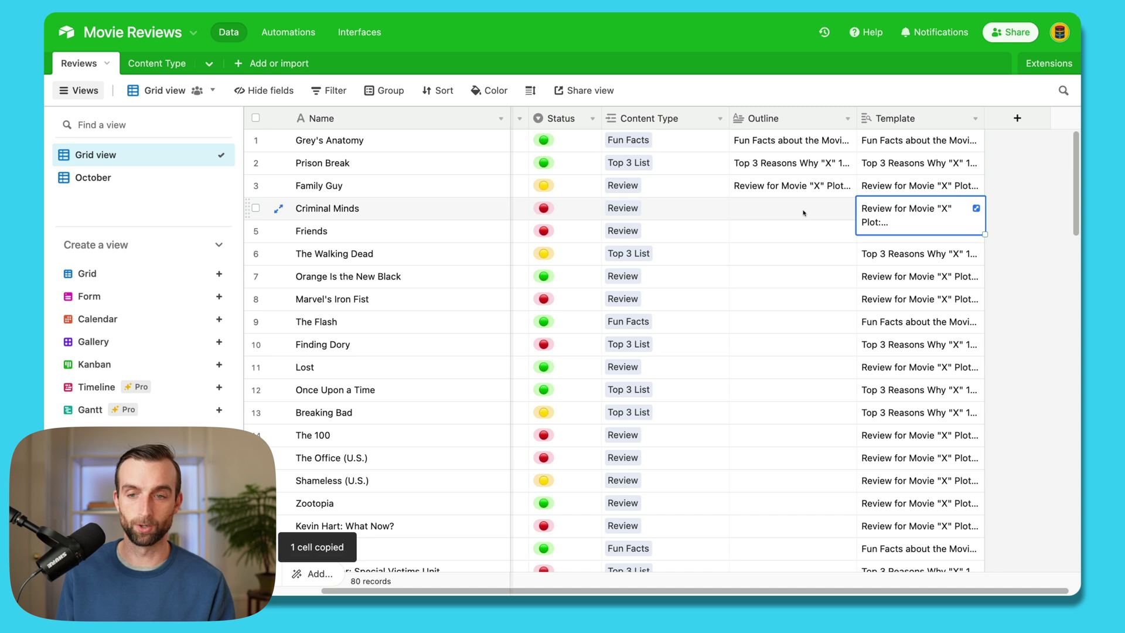
pyautogui.click(804, 211)
pyautogui.hotkey('ctrl', 'v')
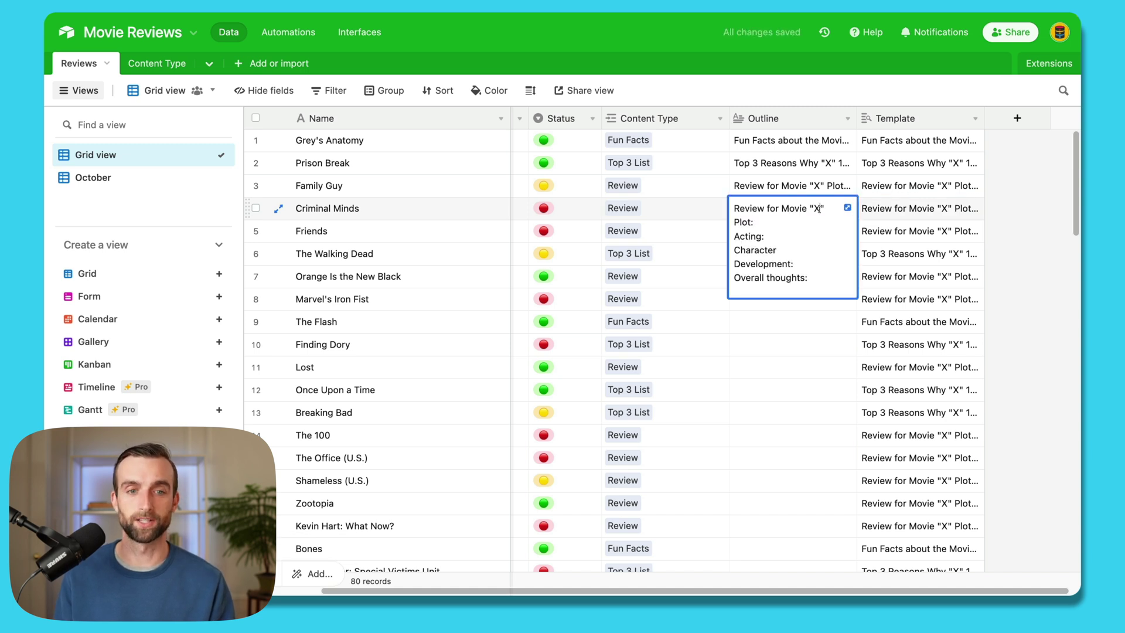
pyautogui.press('Escape')
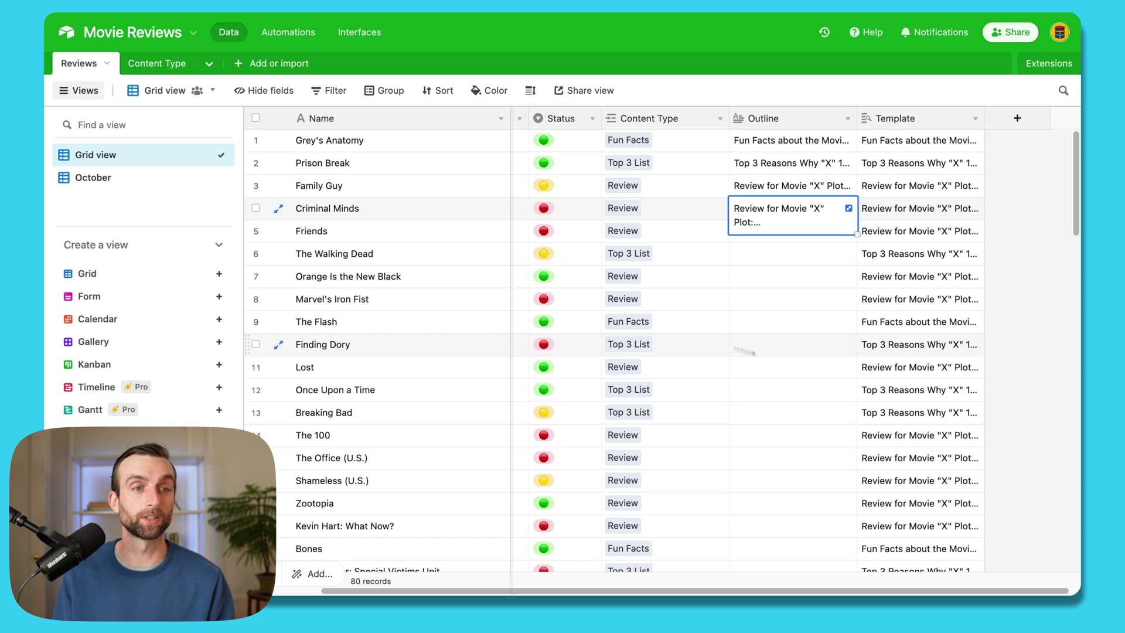
pyautogui.click(157, 63)
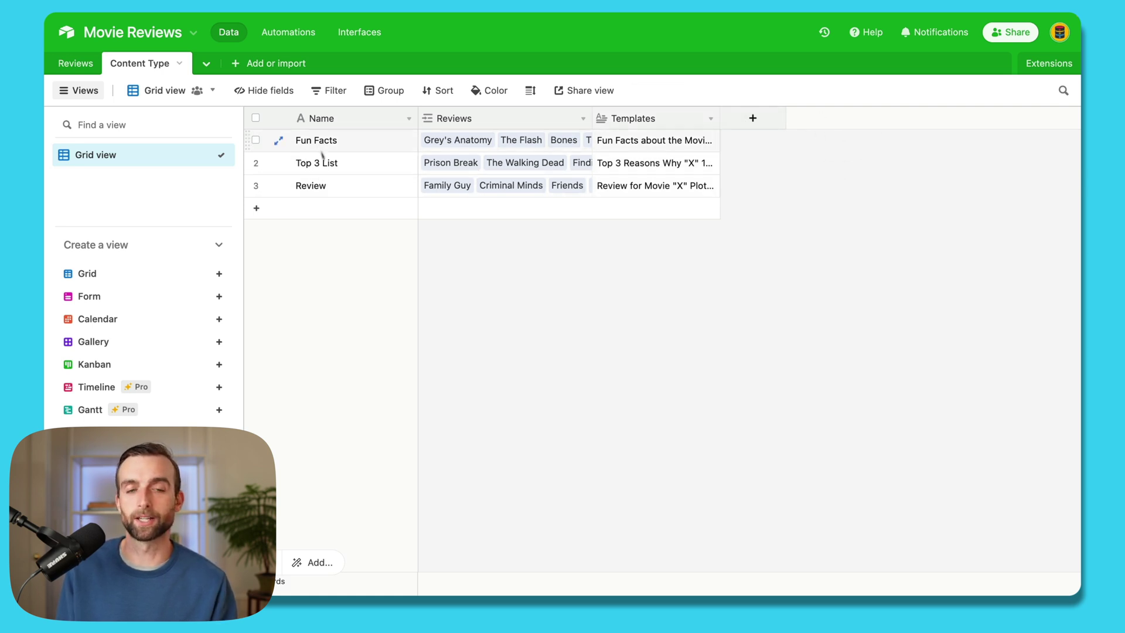
pyautogui.click(345, 146)
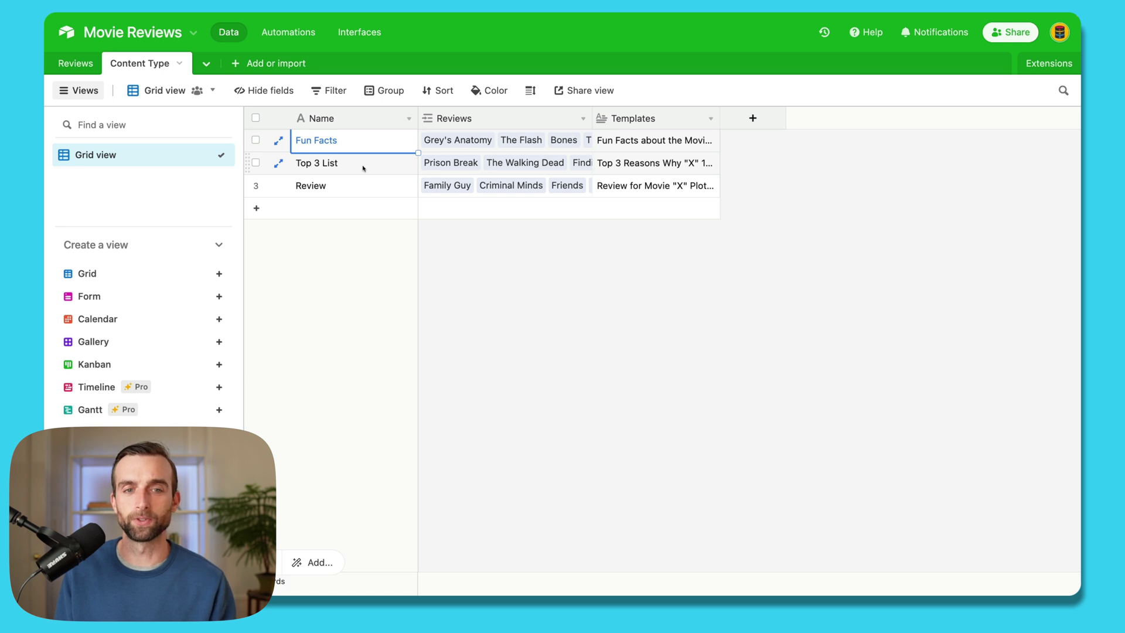
pyautogui.click(354, 185)
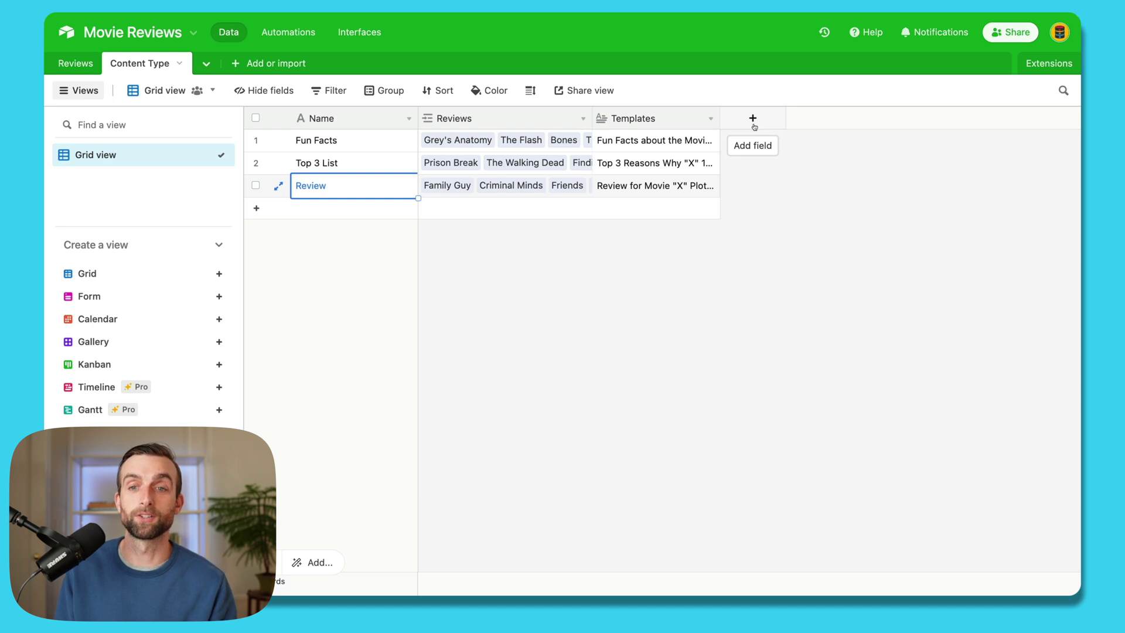
pyautogui.click(757, 178)
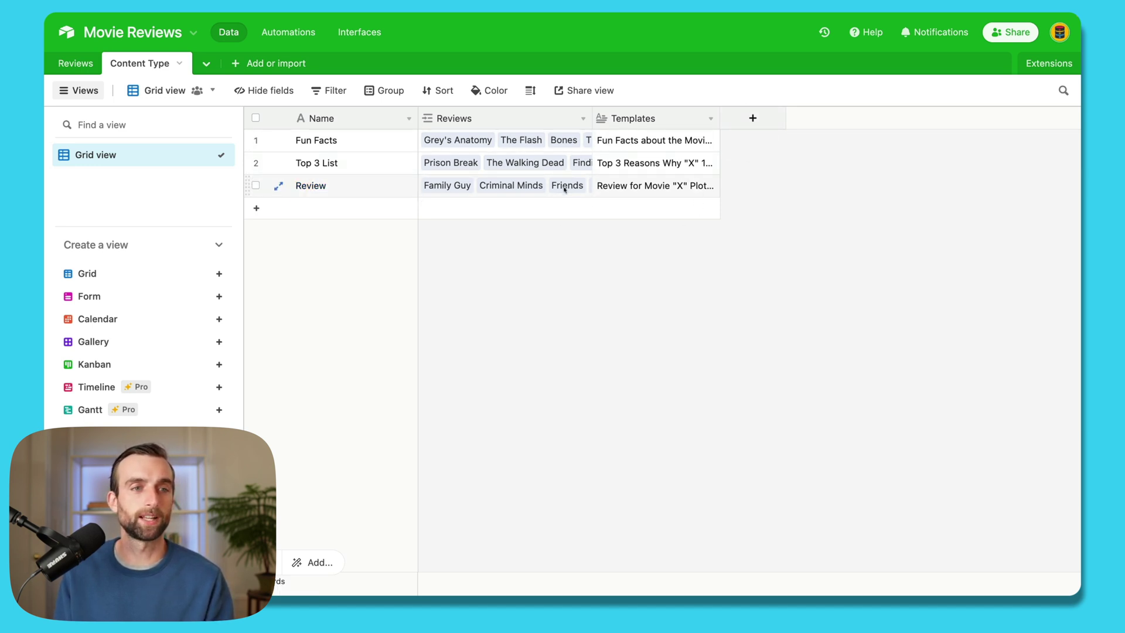
pyautogui.click(76, 64)
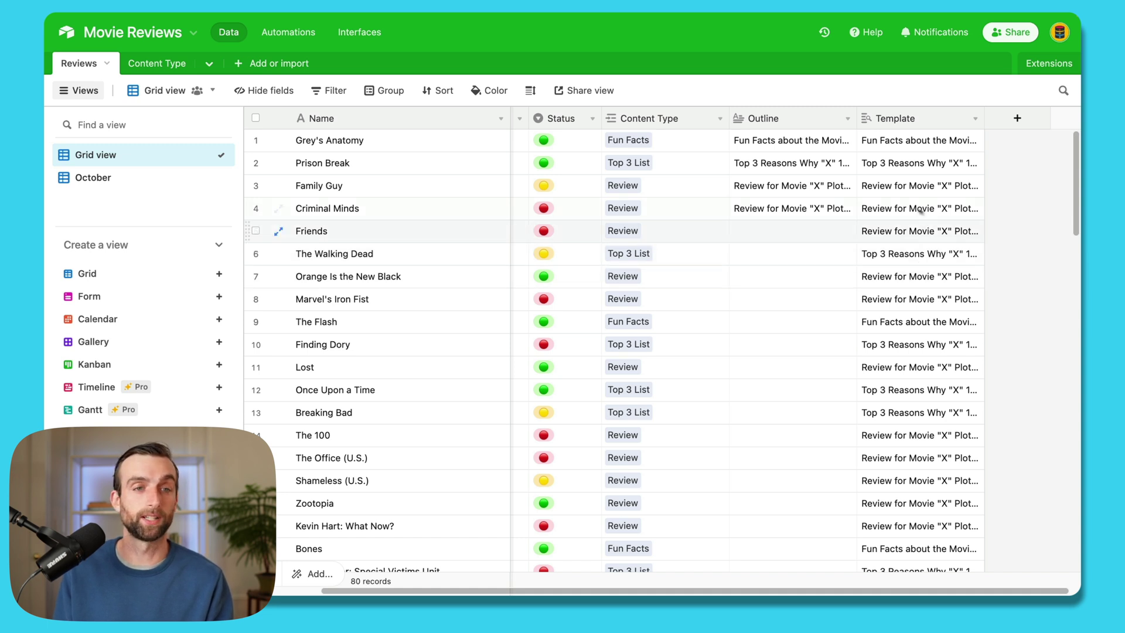
# Step: In the Content Type table, change the template title from Top 3 Reasons to Top 4 Reasons
pyautogui.click(157, 63)
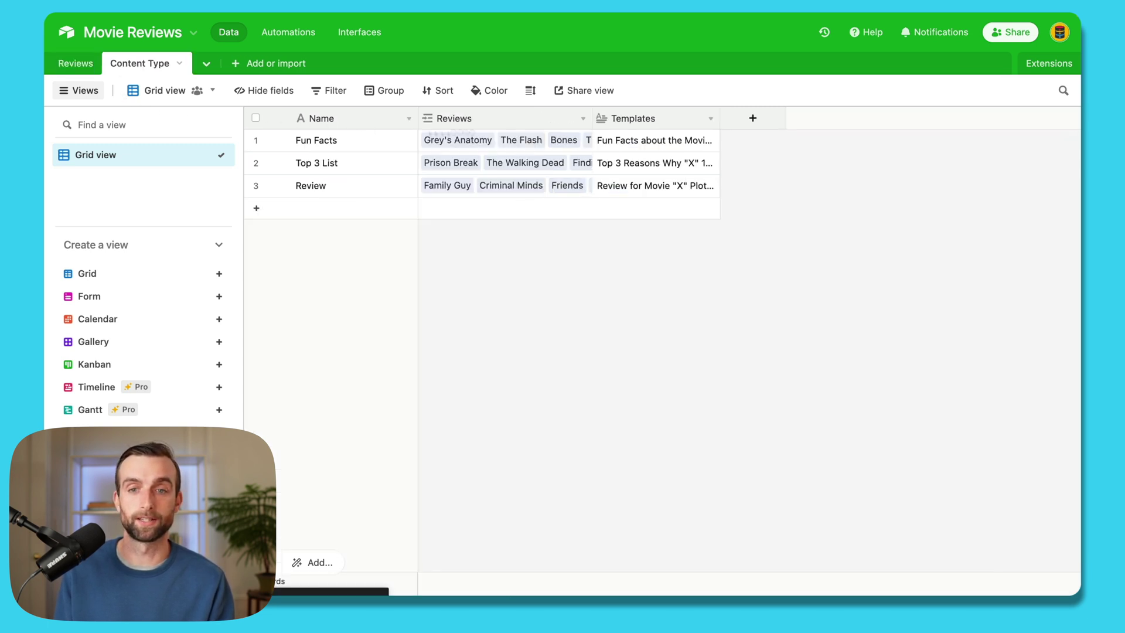
pyautogui.click(638, 169)
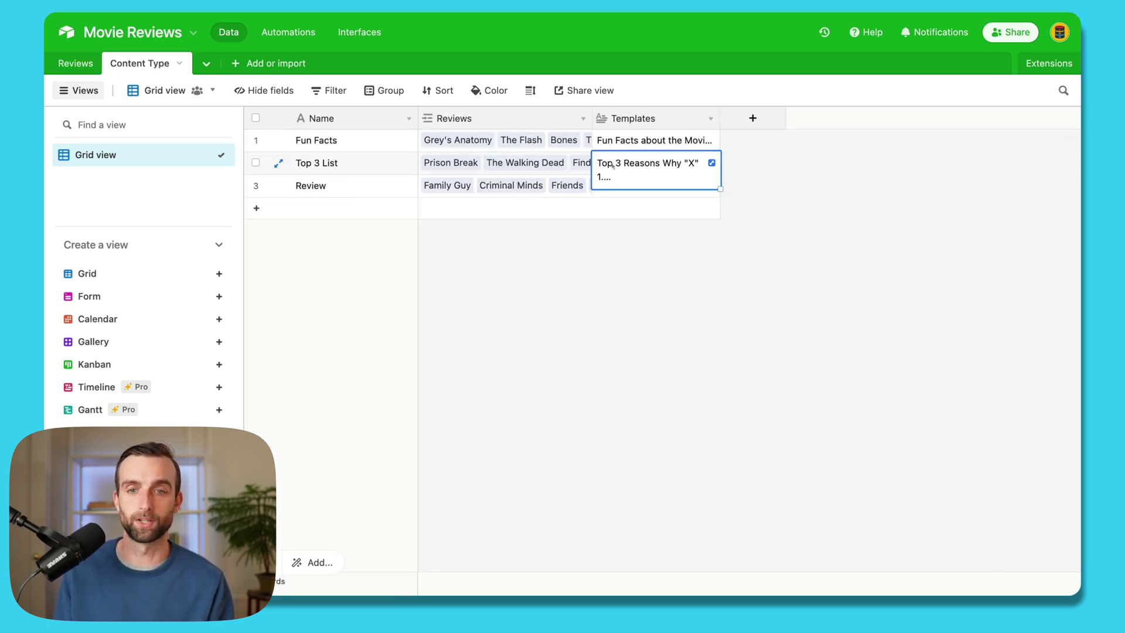
pyautogui.click(638, 168)
pyautogui.click(620, 163)
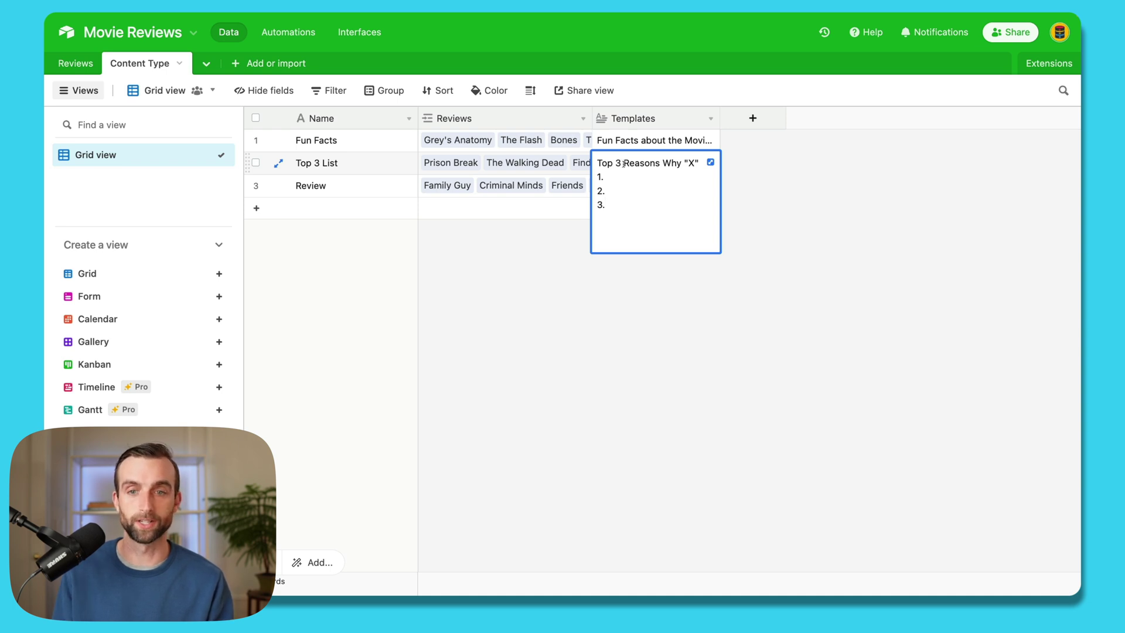
pyautogui.press('BackSpace')
pyautogui.write('4')
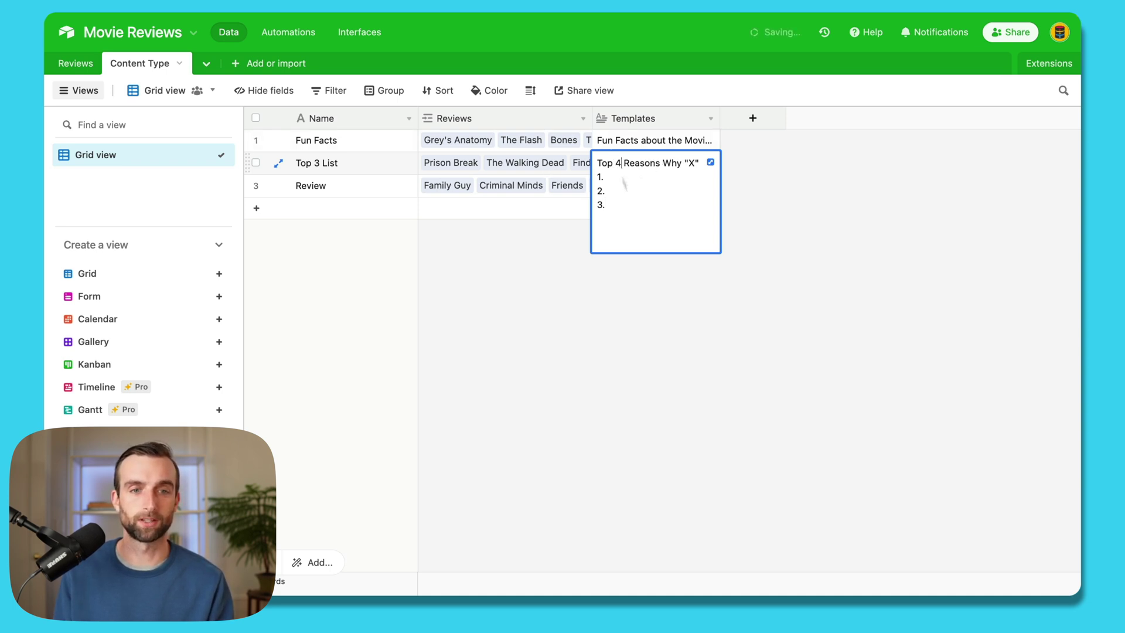
pyautogui.click(645, 314)
# Step: Rename the Top 3 List content type to Top 4 List
pyautogui.click(320, 163)
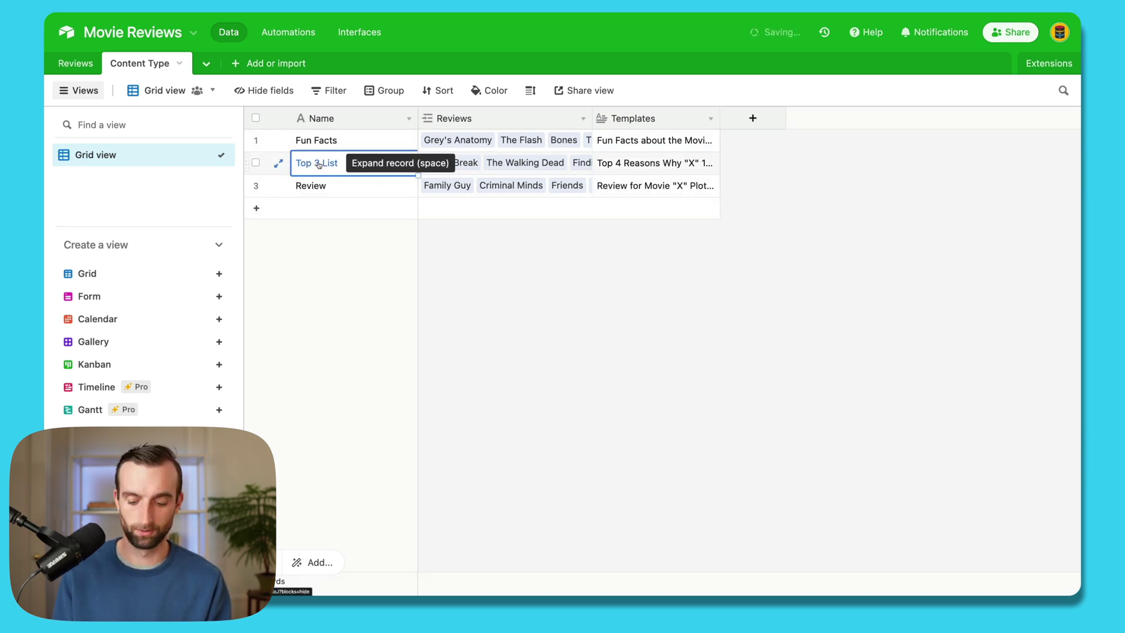
pyautogui.doubleClick(318, 163)
pyautogui.press('BackSpace')
pyautogui.write('4')
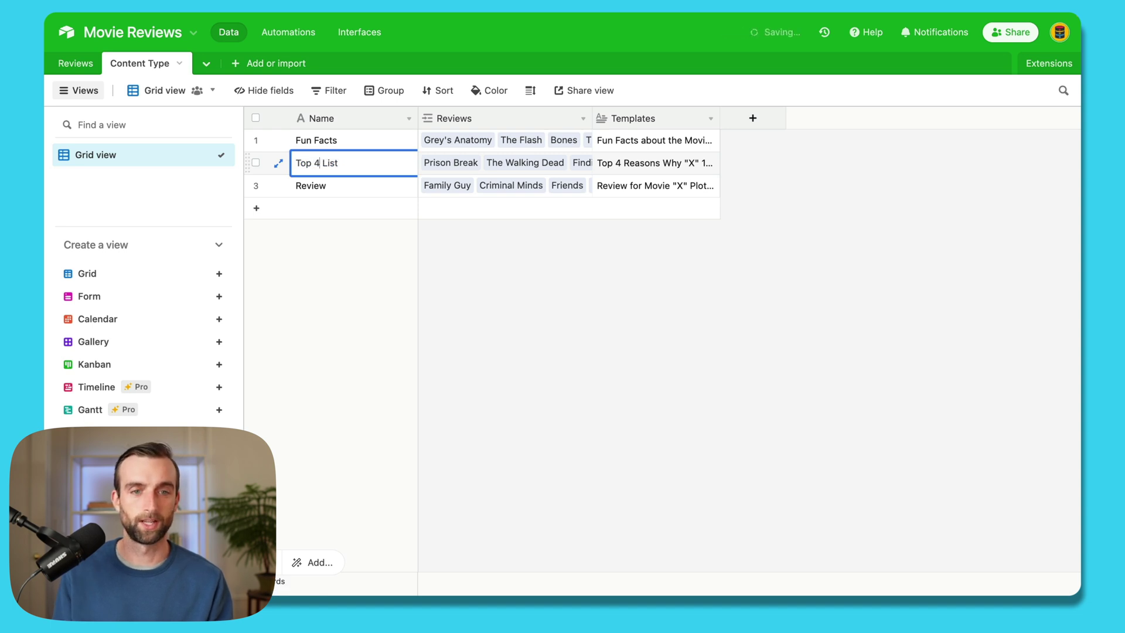
pyautogui.click(539, 299)
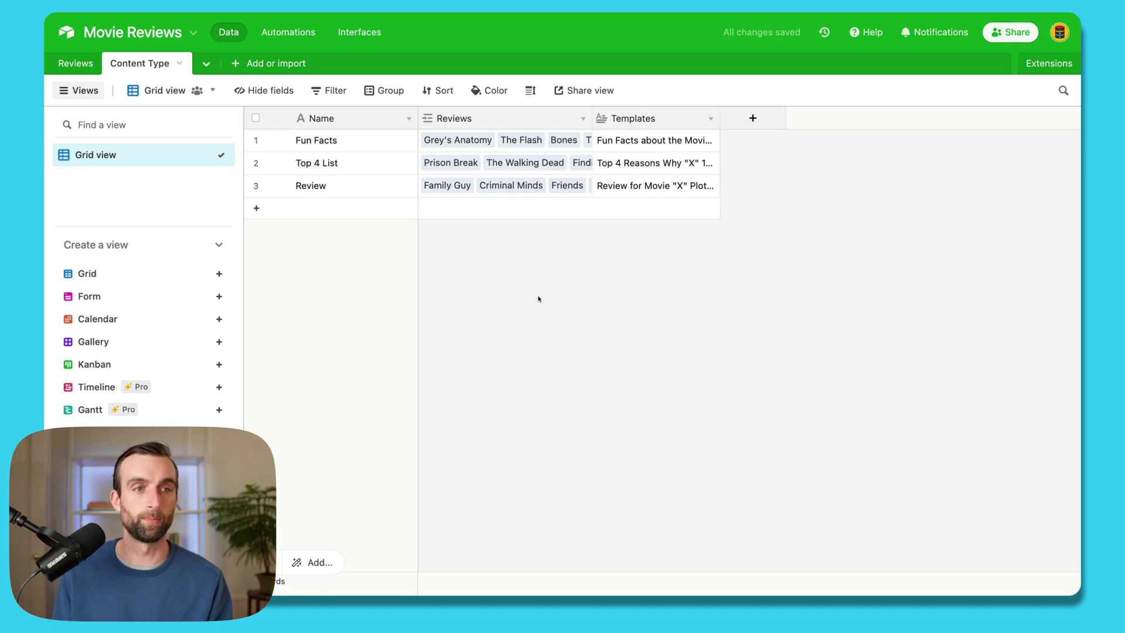
# Step: Back in Reviews, check Once Upon a Time's updated template
pyautogui.click(76, 63)
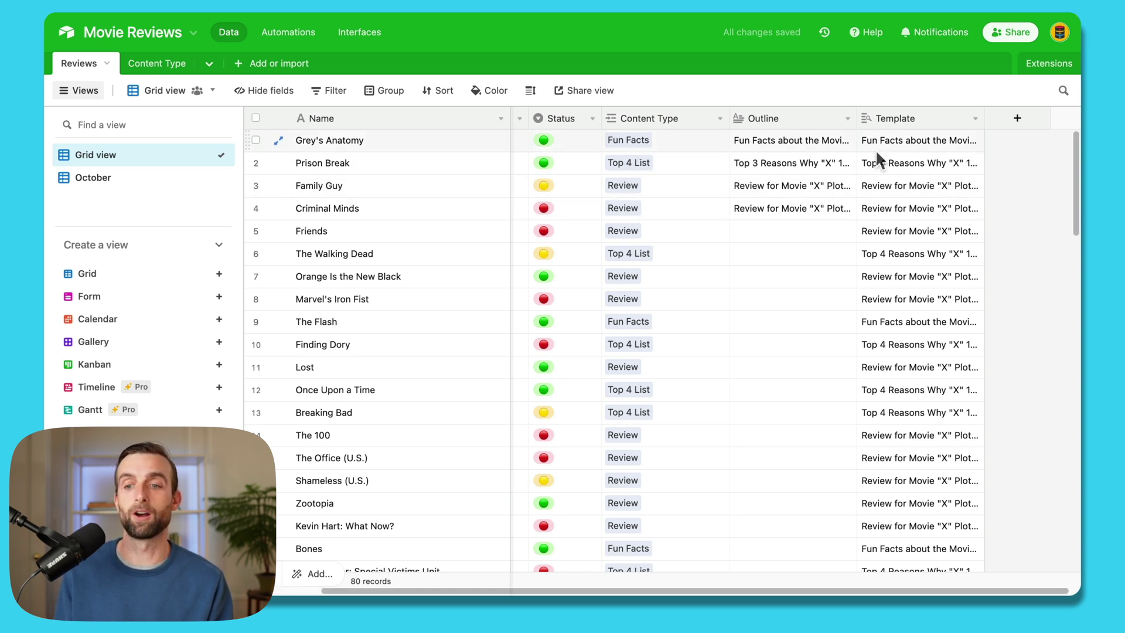
pyautogui.click(902, 389)
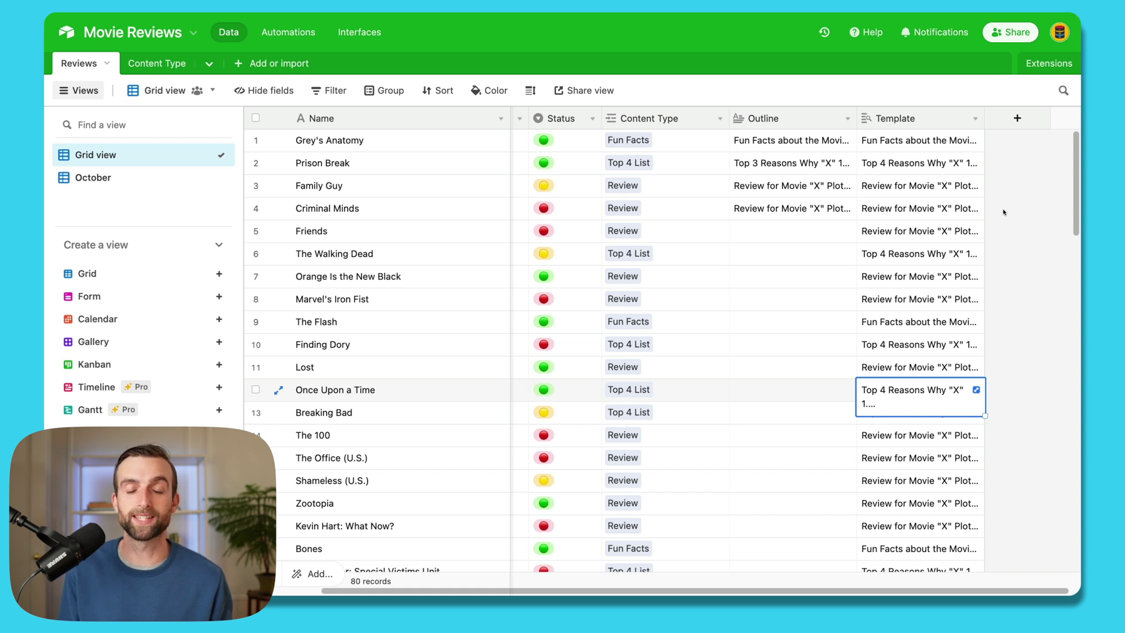
pyautogui.click(1047, 66)
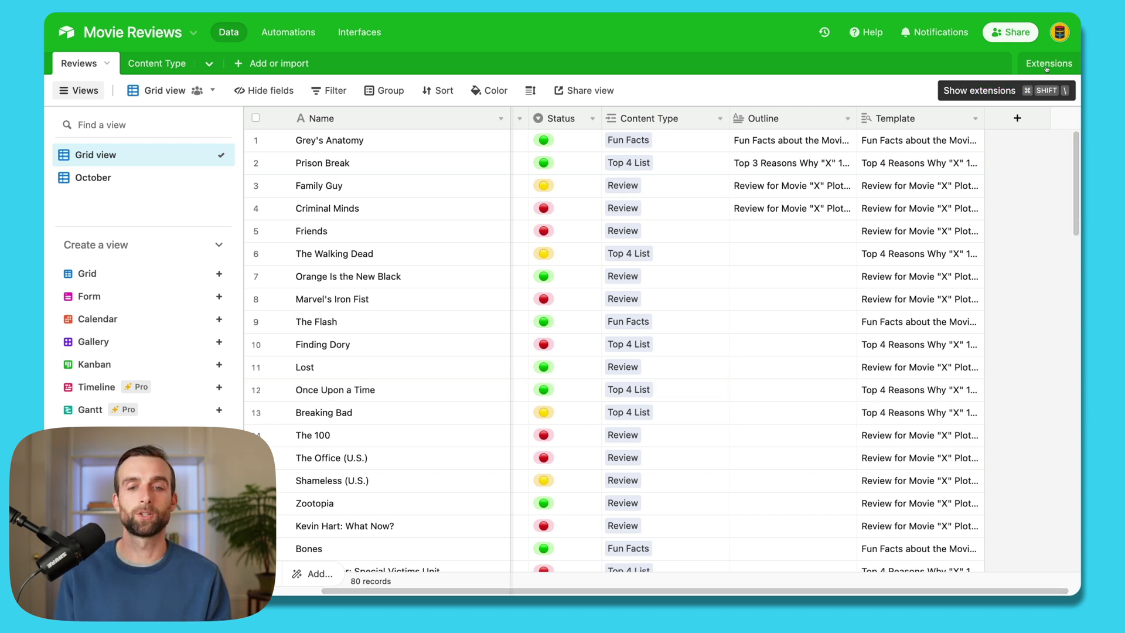
# Step: Add the Base schema extension from the Extensions marketplace
pyautogui.click(1047, 65)
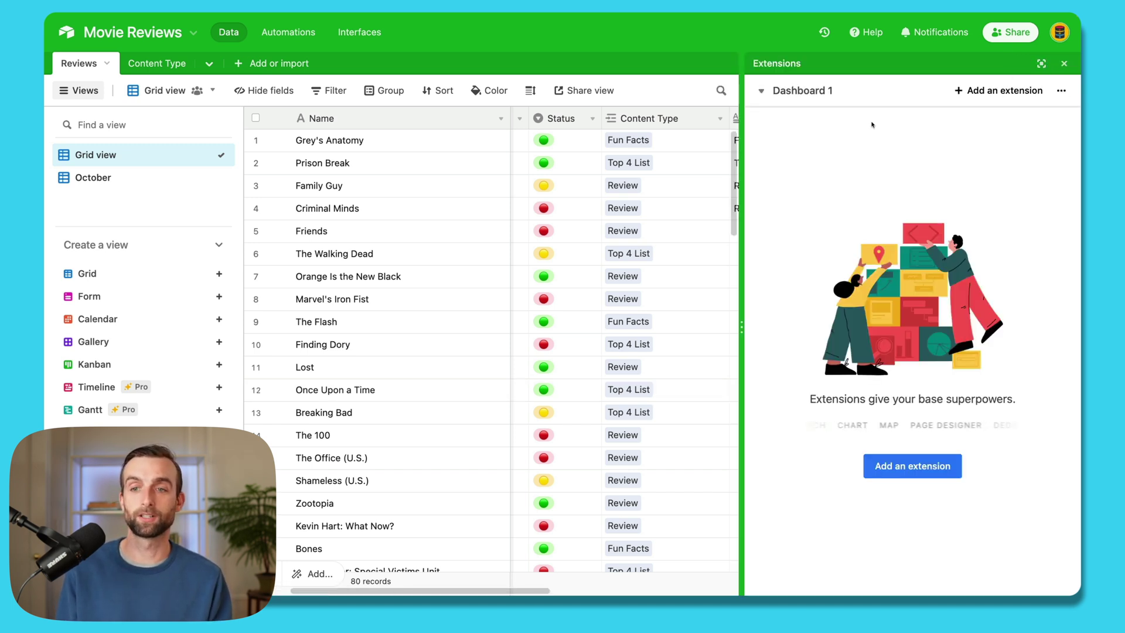
pyautogui.click(959, 94)
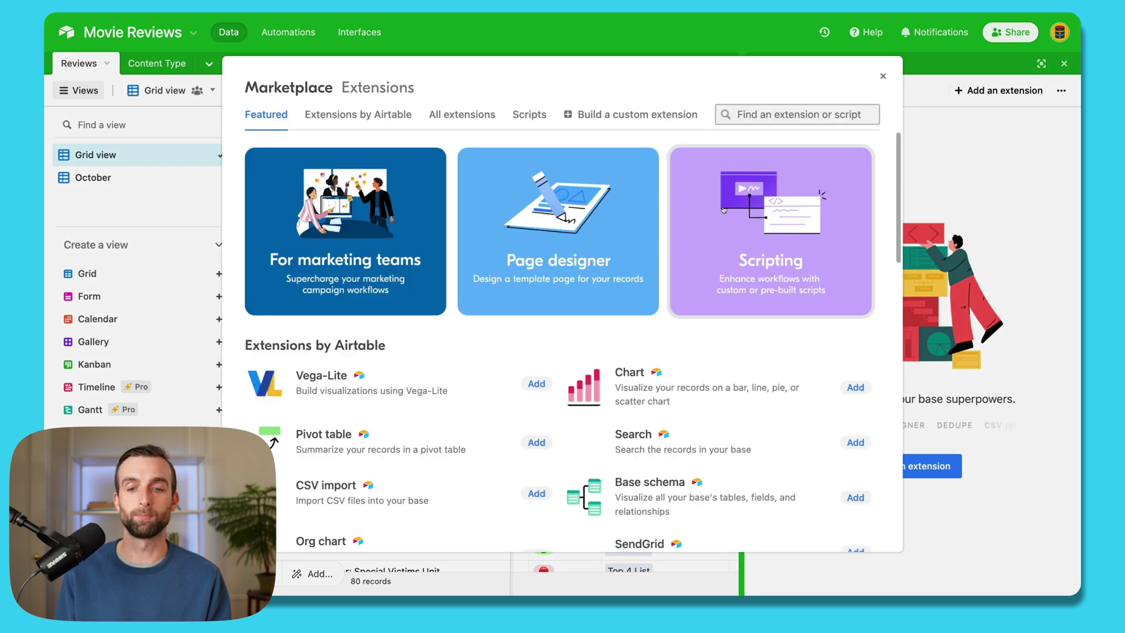
pyautogui.scroll(-1, 674, 463)
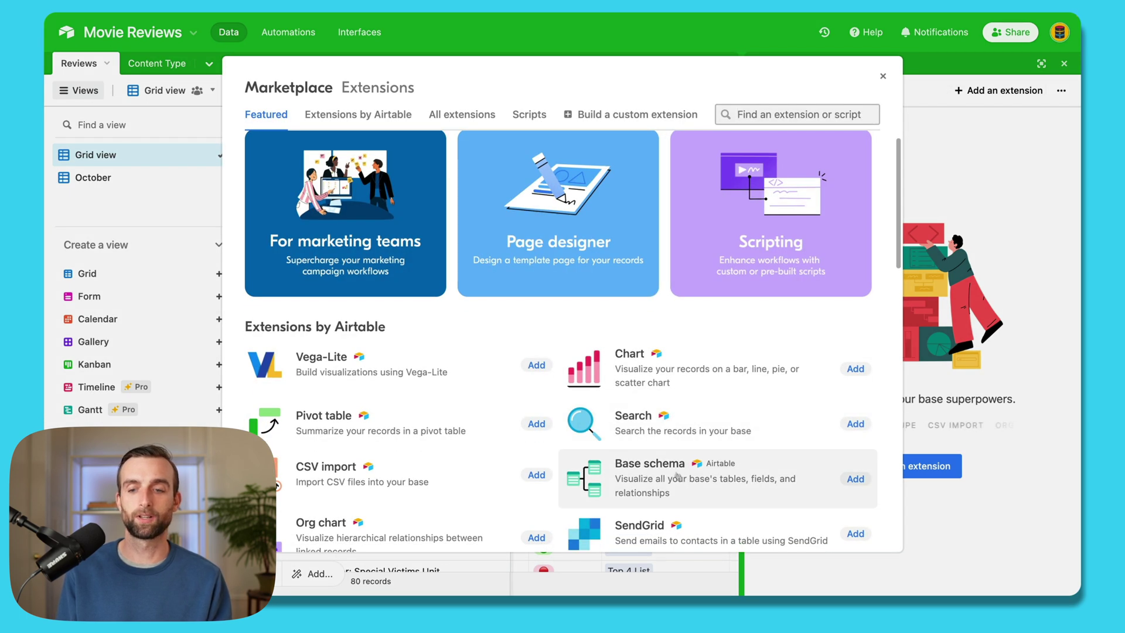
pyautogui.click(855, 479)
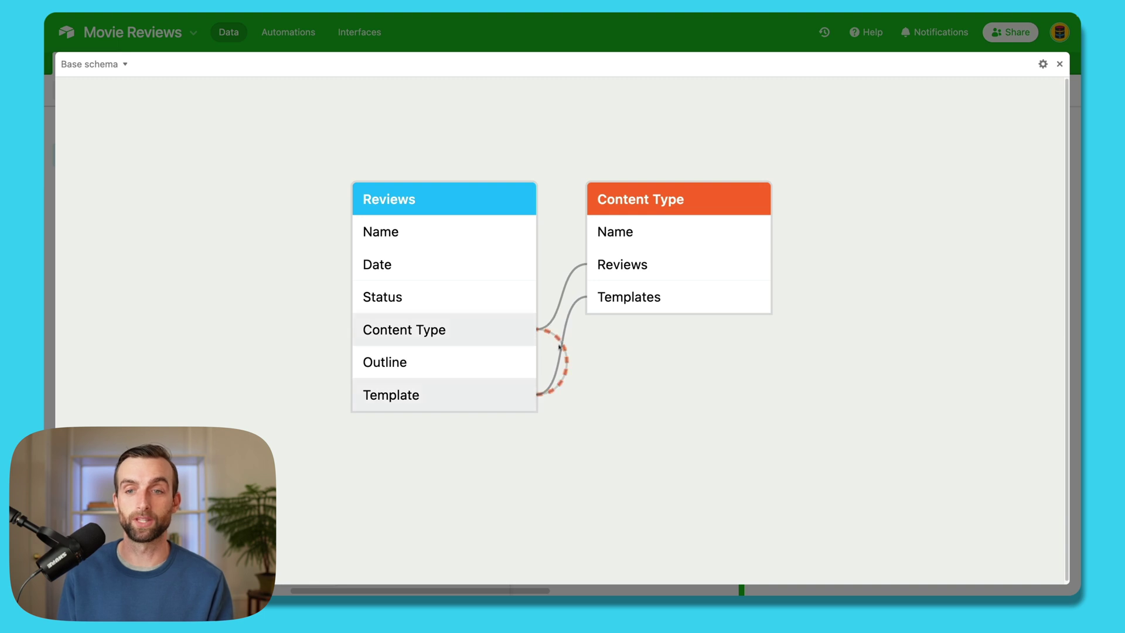
# Step: Hide formula, rollup, lookup and count relationships, then reposition the Reviews and Content Type tables
pyautogui.click(1043, 66)
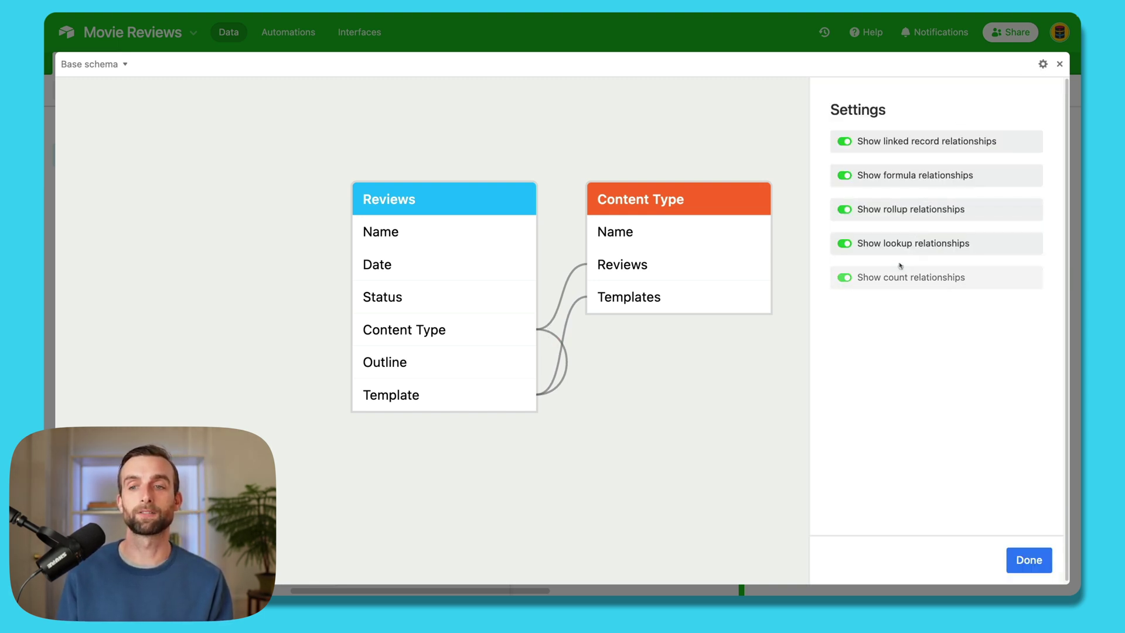
pyautogui.click(898, 171)
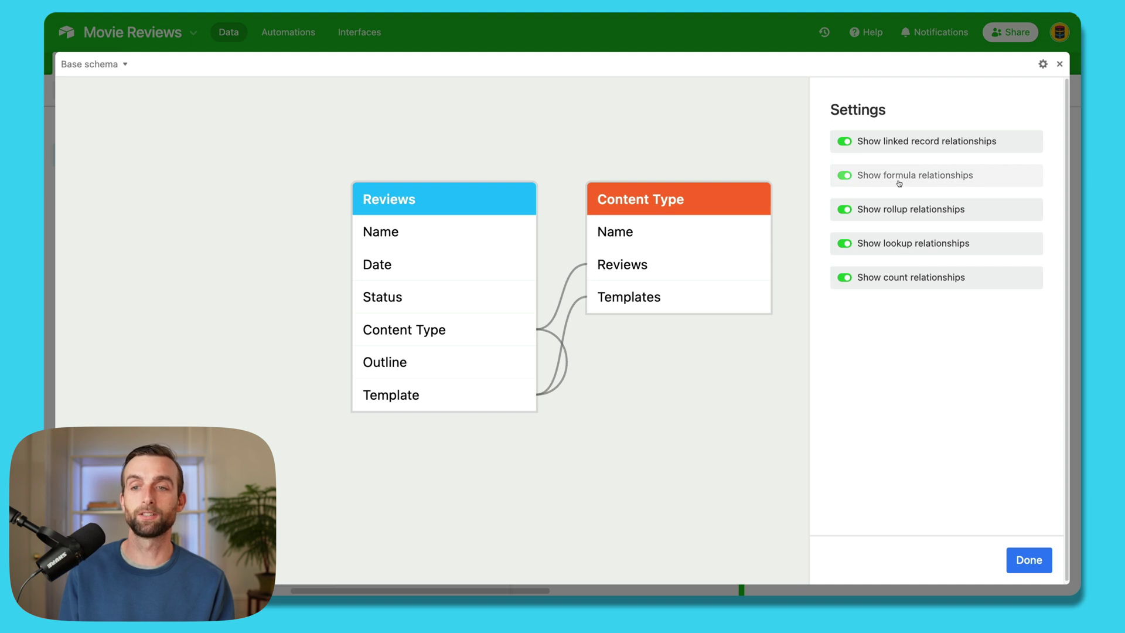
pyautogui.click(898, 210)
pyautogui.click(897, 244)
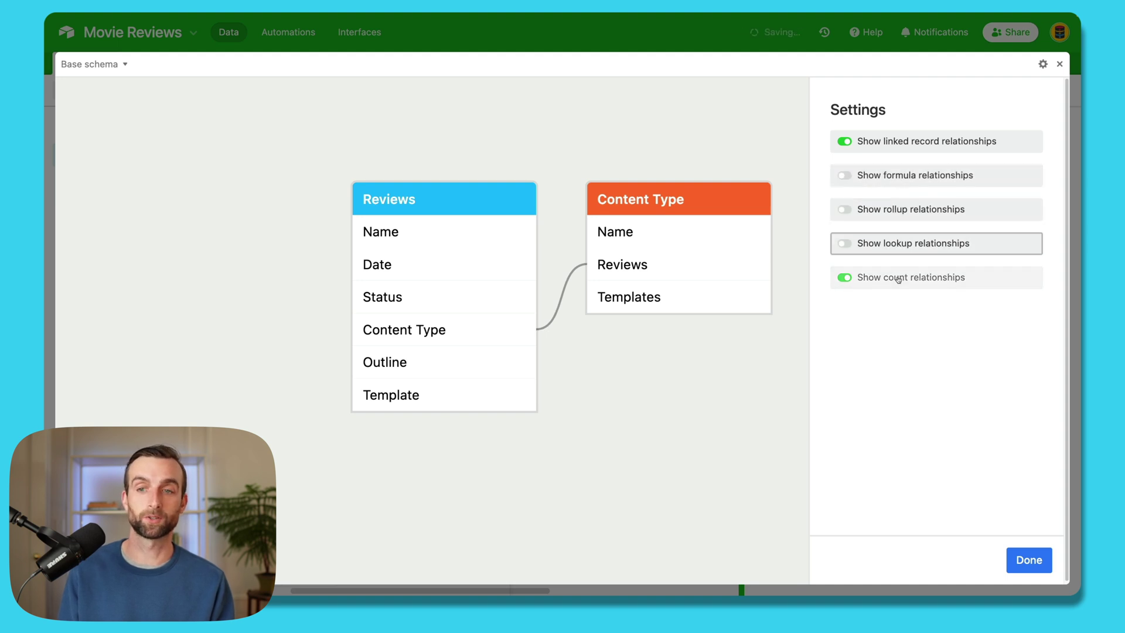
pyautogui.click(896, 275)
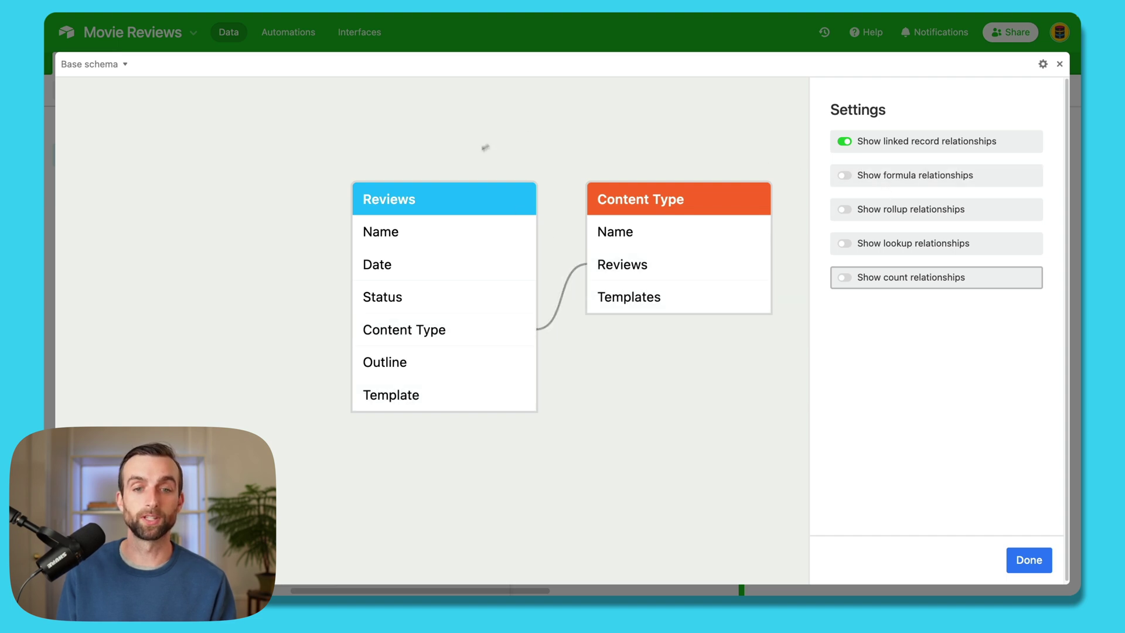
pyautogui.moveTo(469, 189); pyautogui.dragTo(410, 183)
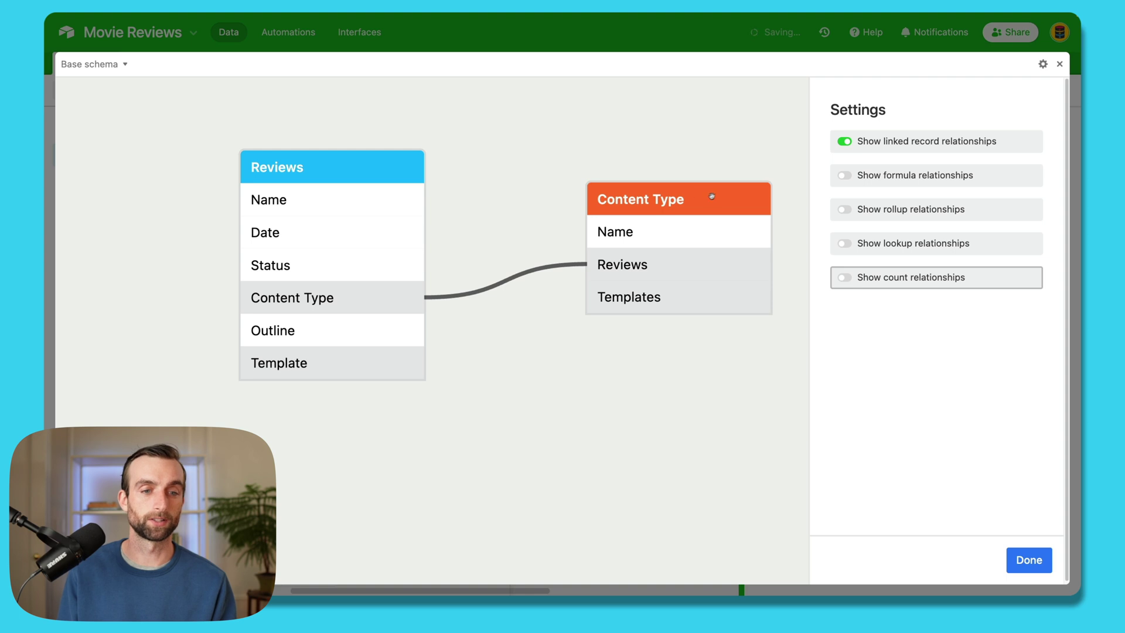
pyautogui.moveTo(710, 196); pyautogui.dragTo(680, 390)
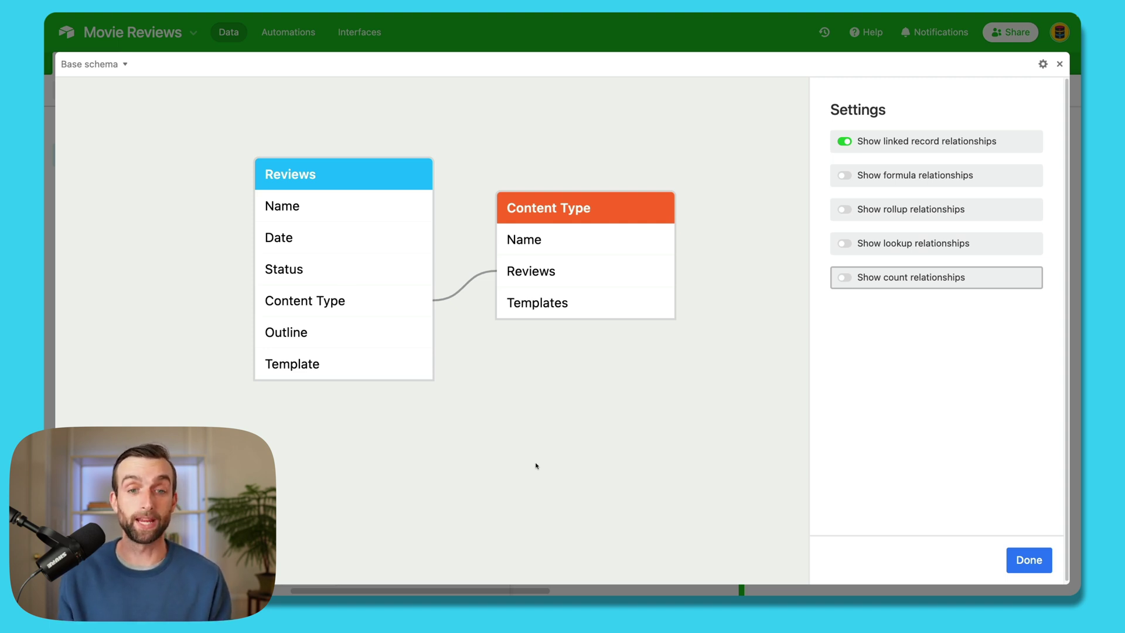
# Step: Close the schema settings, full-screen schema view and Extensions panel, returning to the Reviews grid's Date column
pyautogui.click(1029, 560)
pyautogui.press('Escape')
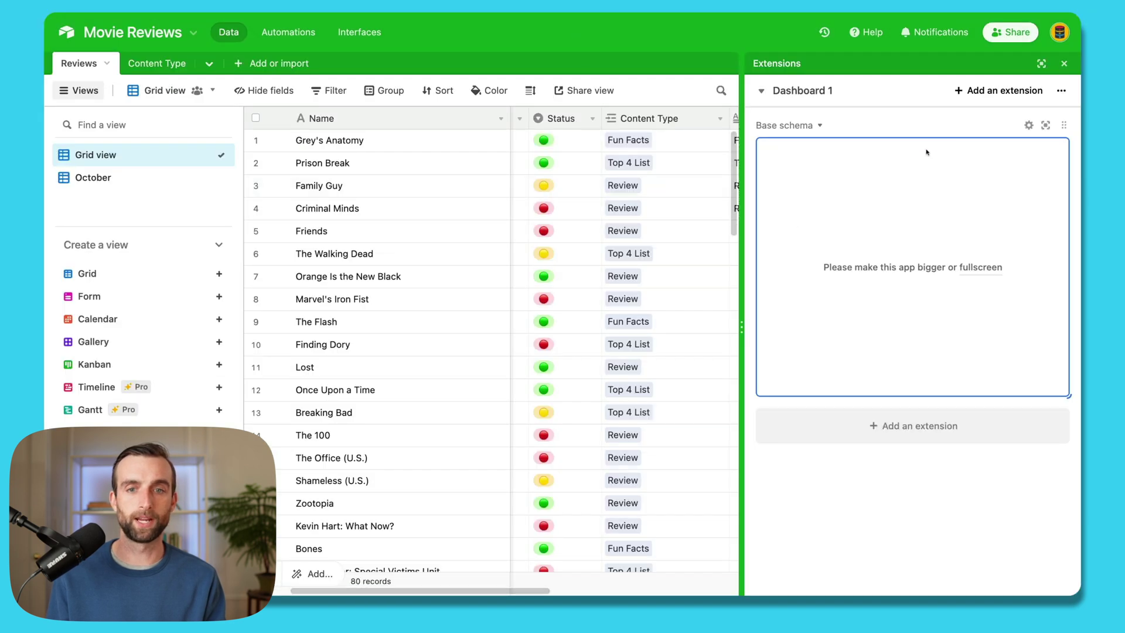
pyautogui.click(1058, 65)
pyautogui.hscroll(1, 1032, 350)
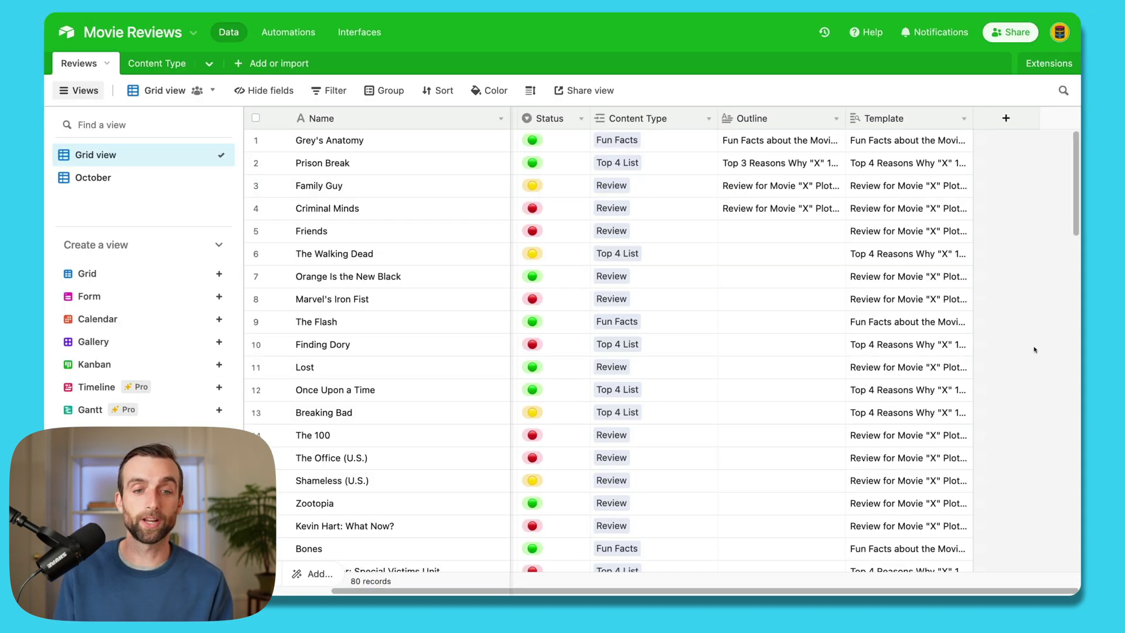
pyautogui.hscroll(-3, 1013, 350)
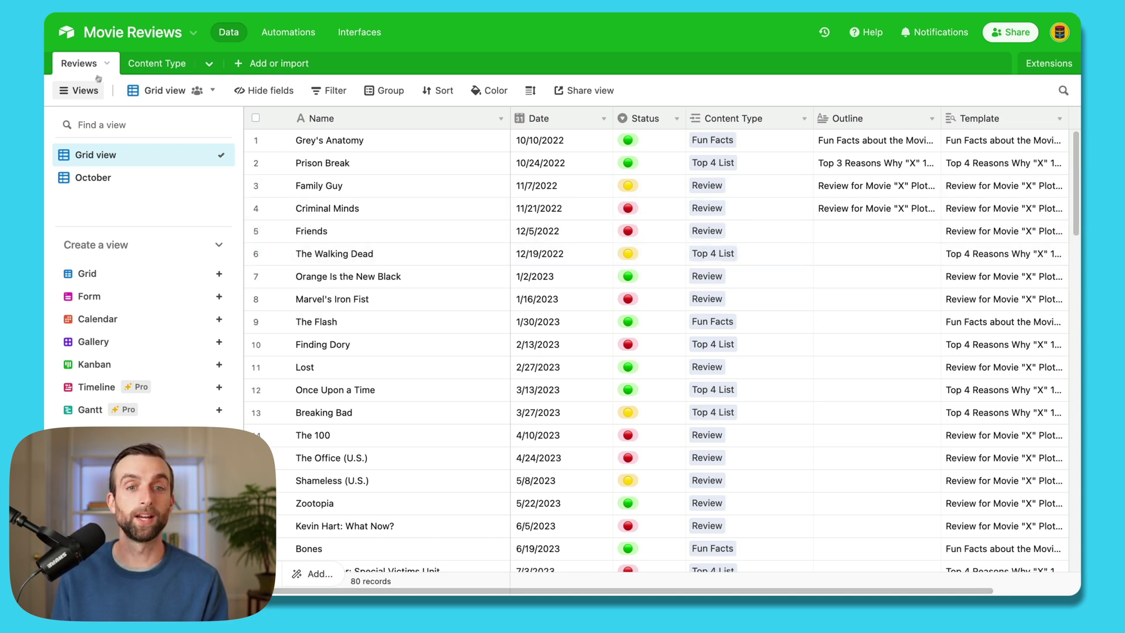
pyautogui.click(153, 65)
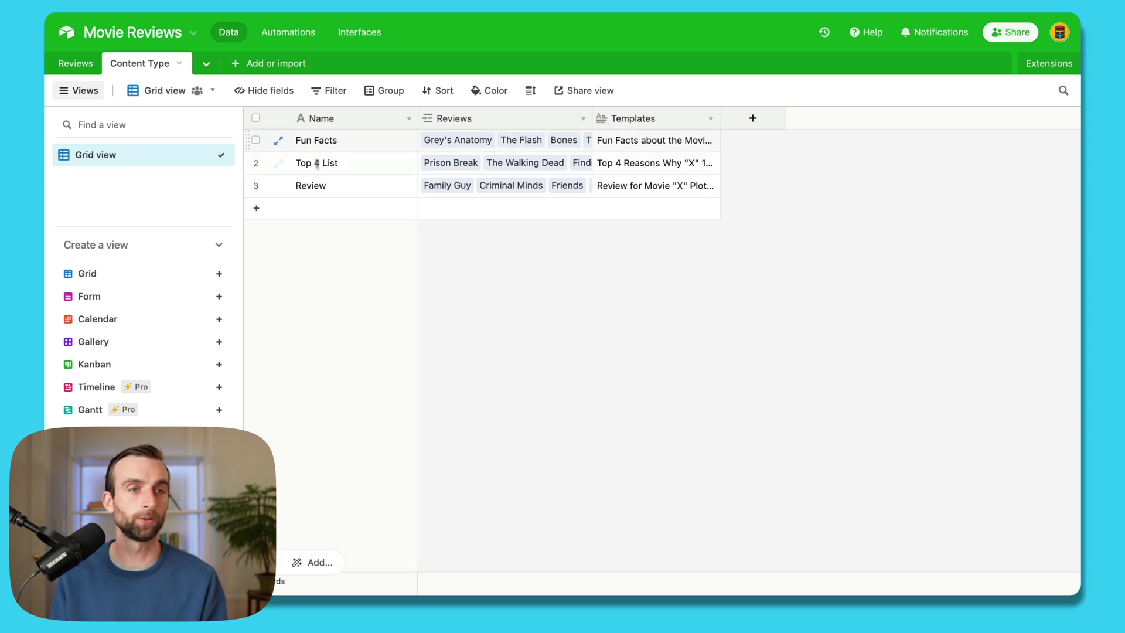
pyautogui.click(66, 61)
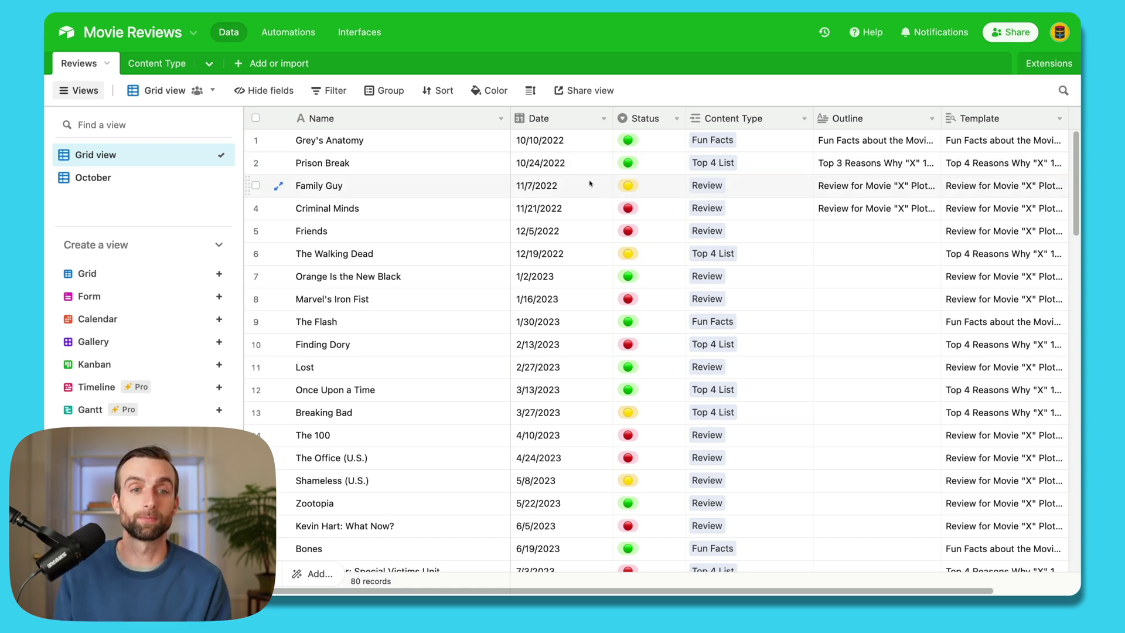
# Step: Review the expanded Family Guy record, then glance at the Content Type table and return to Reviews
pyautogui.click(278, 186)
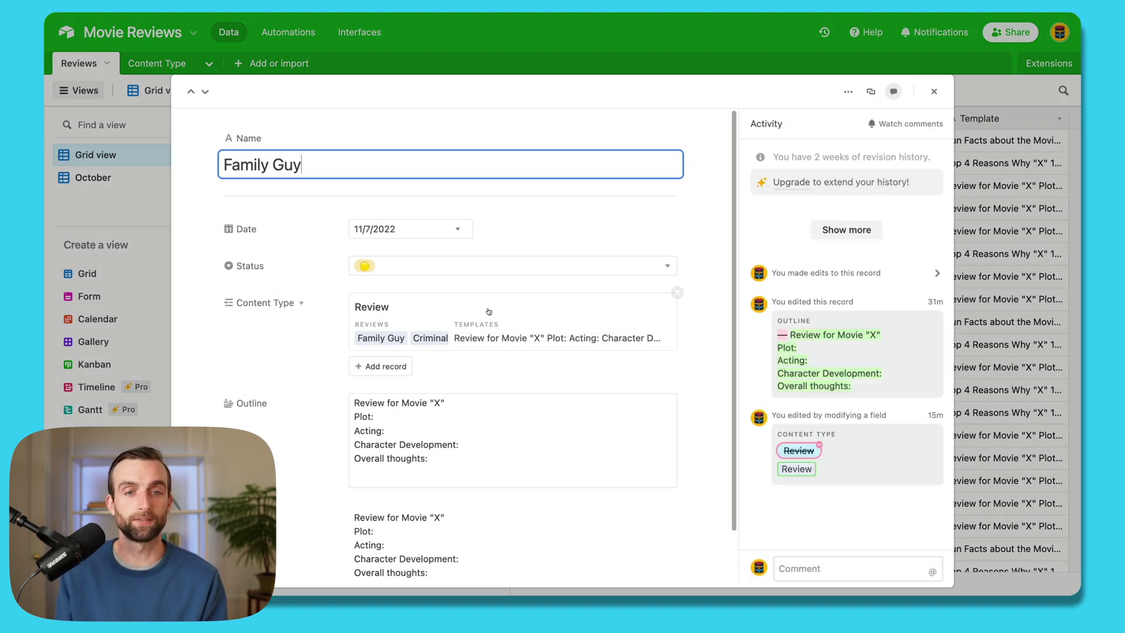
pyautogui.scroll(-2, 490, 310)
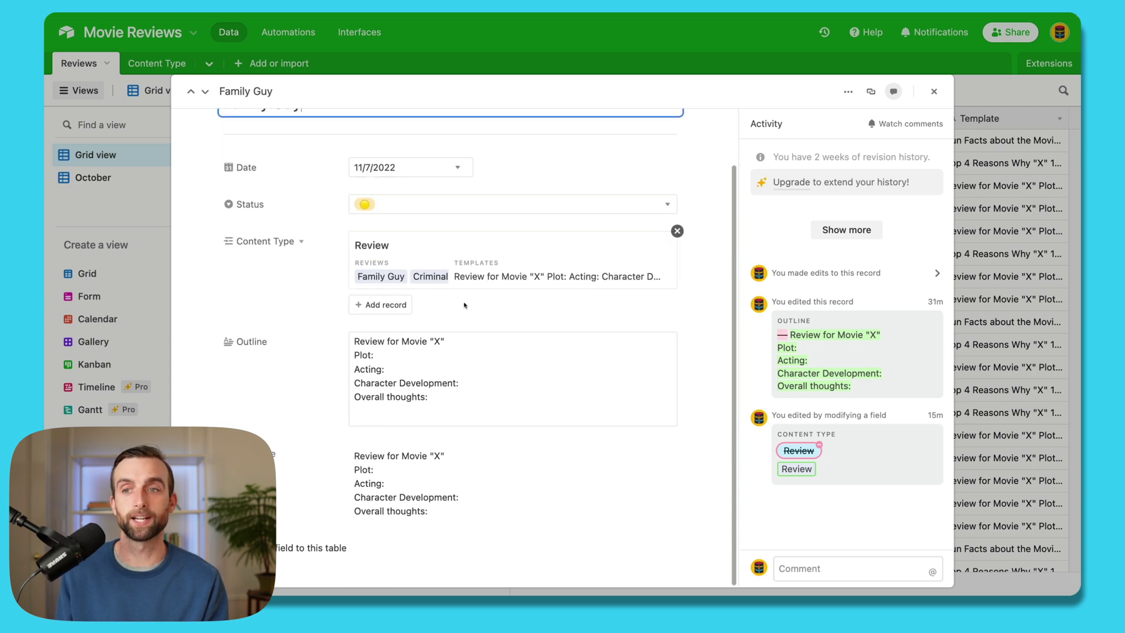
pyautogui.scroll(2, 465, 304)
pyautogui.click(934, 92)
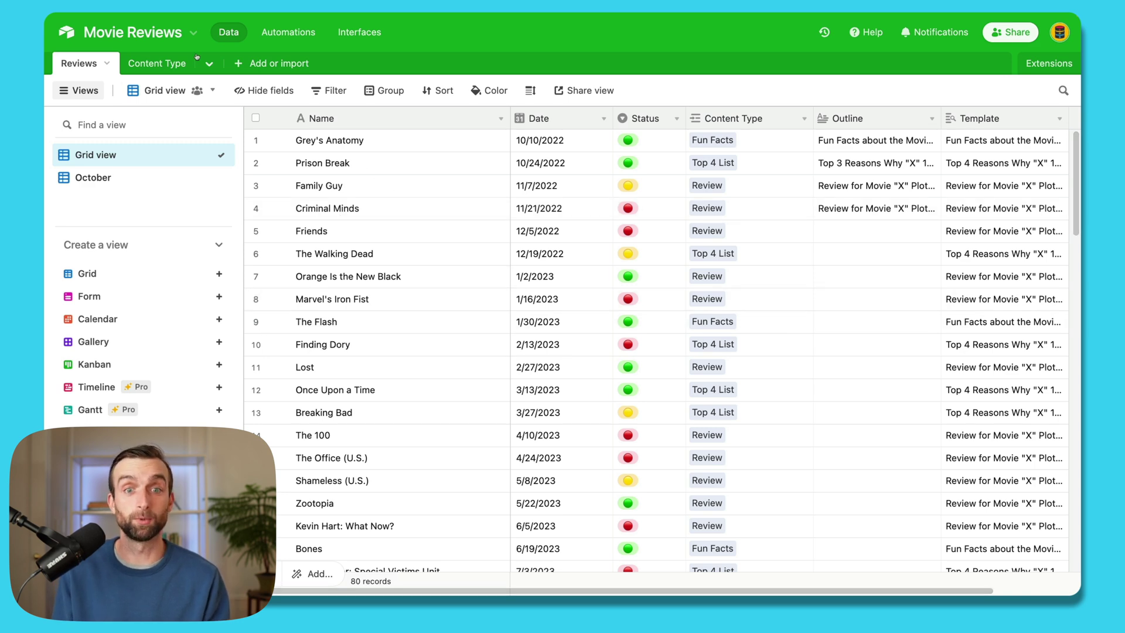
pyautogui.click(156, 63)
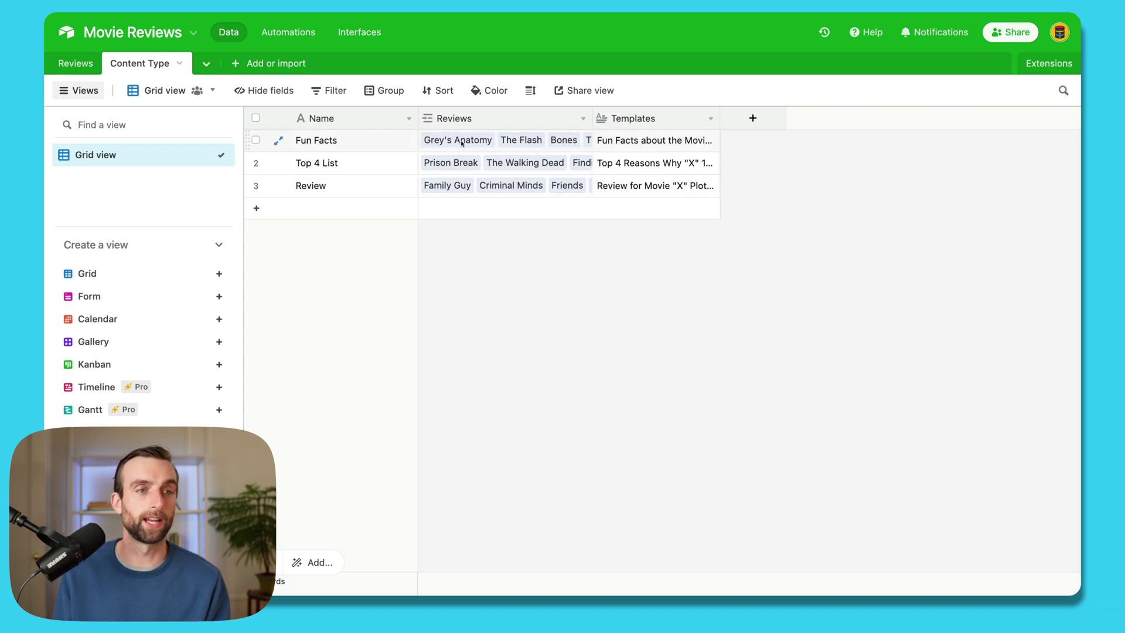
pyautogui.click(76, 63)
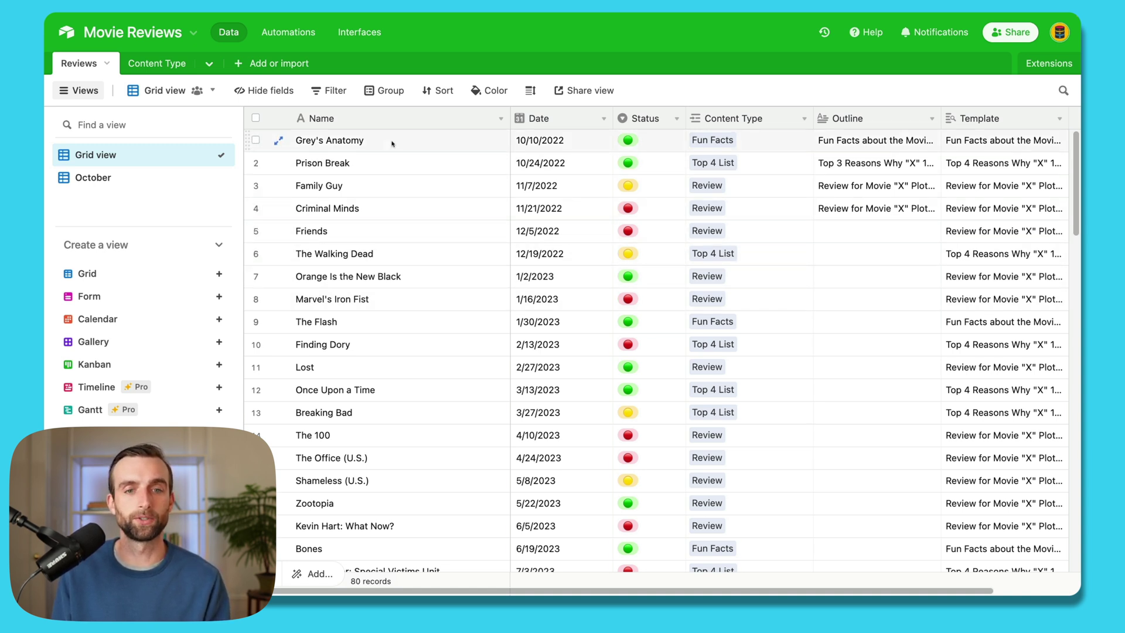
# Step: Duplicate the Name field and rename the primary field to ID
pyautogui.rightClick(383, 122)
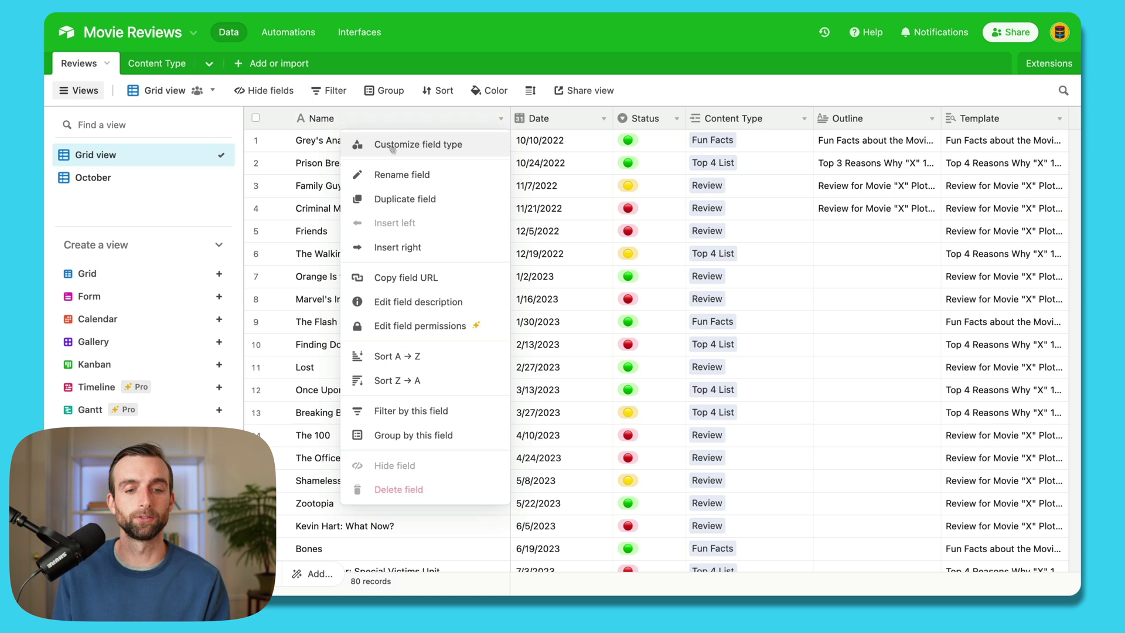
pyautogui.click(405, 198)
pyautogui.click(627, 339)
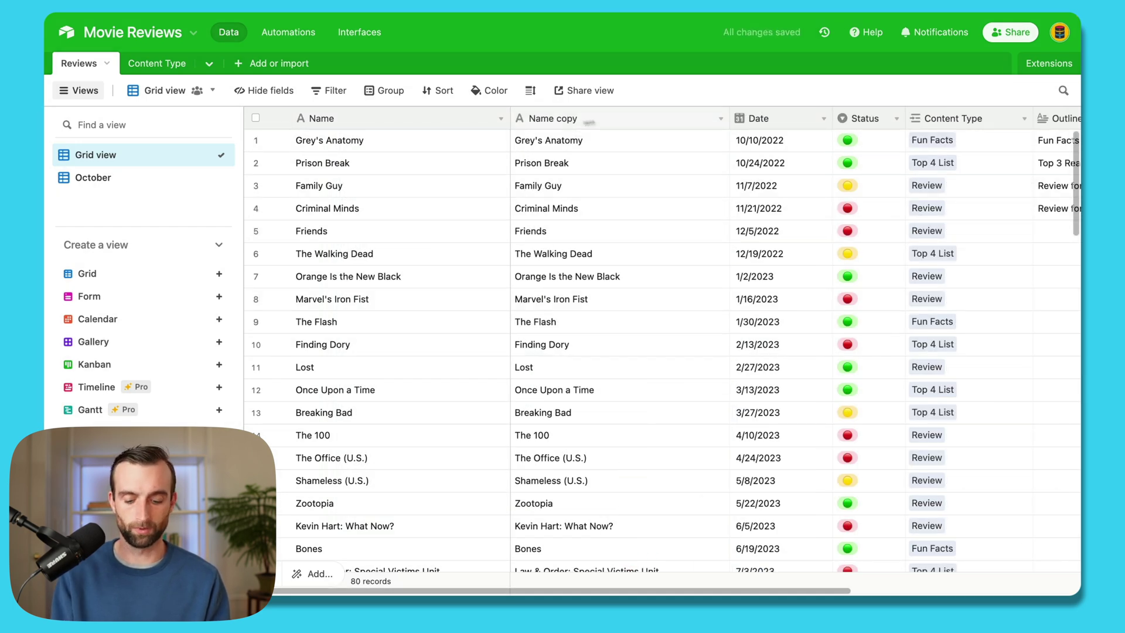
pyautogui.doubleClick(434, 122)
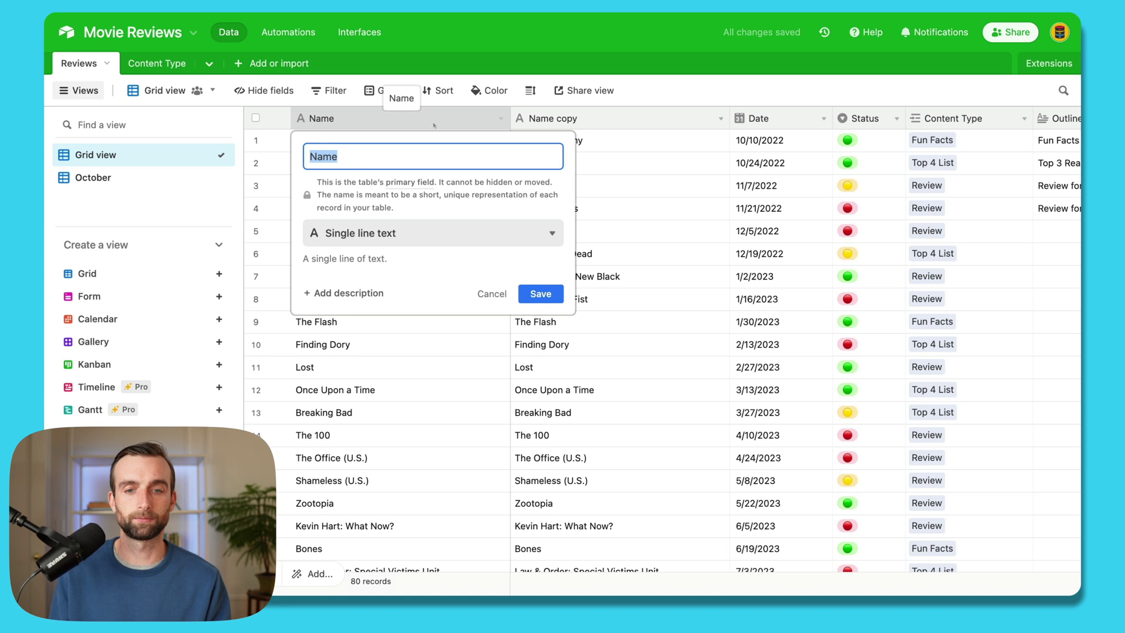
pyautogui.write('ID')
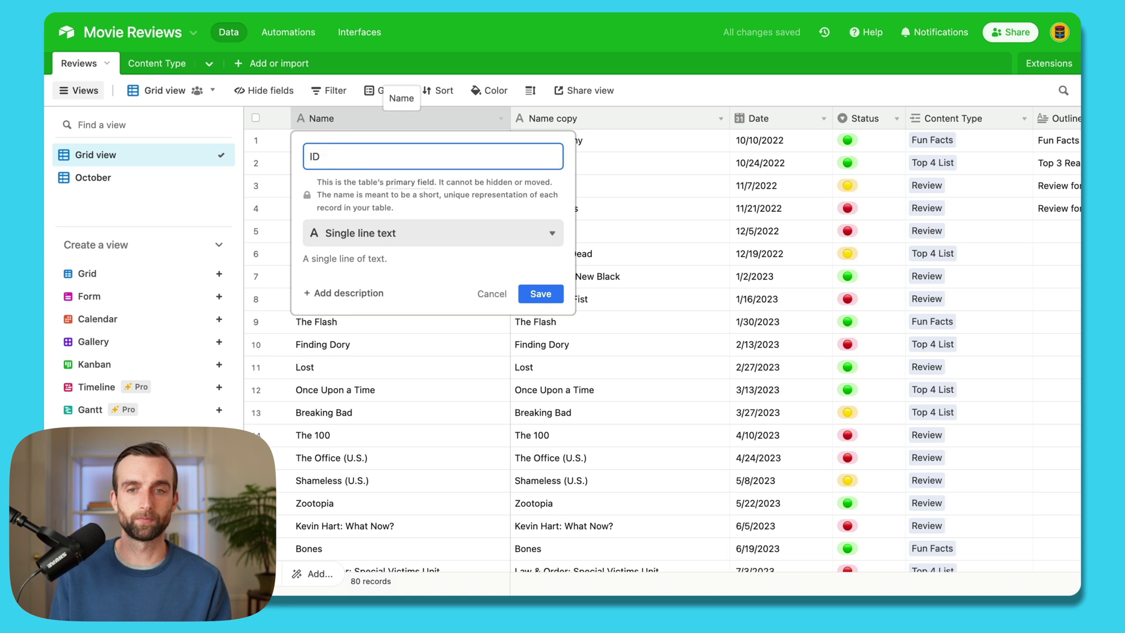
pyautogui.click(541, 294)
# Step: Turn the ID field into a Formula field with DATESTR(Date) & {Name copy} and save it
pyautogui.doubleClick(460, 121)
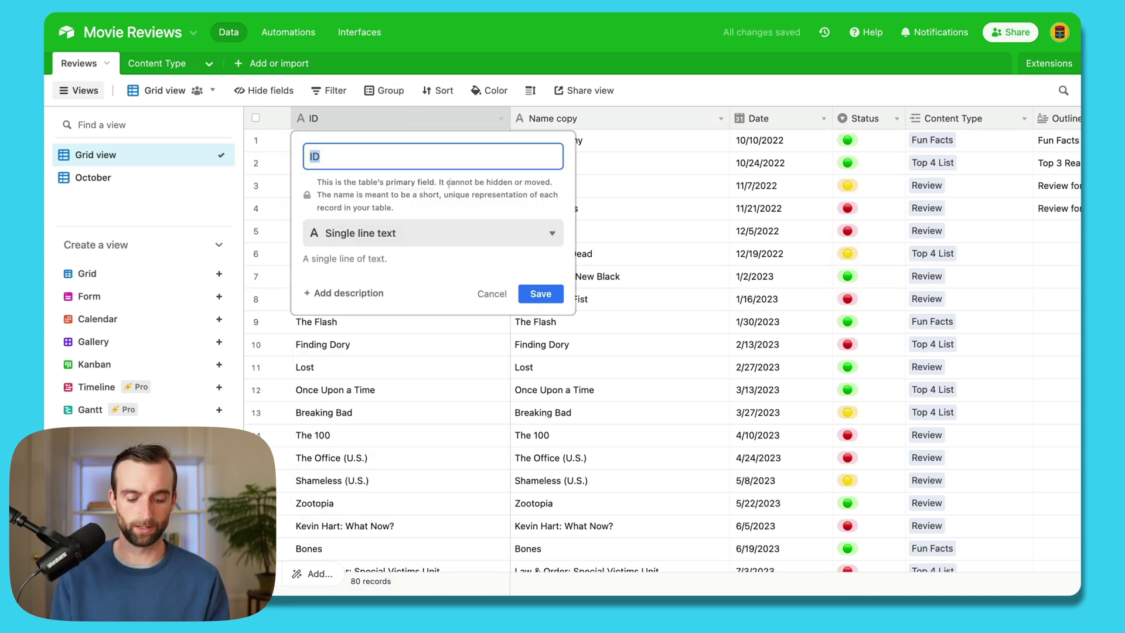
pyautogui.click(390, 232)
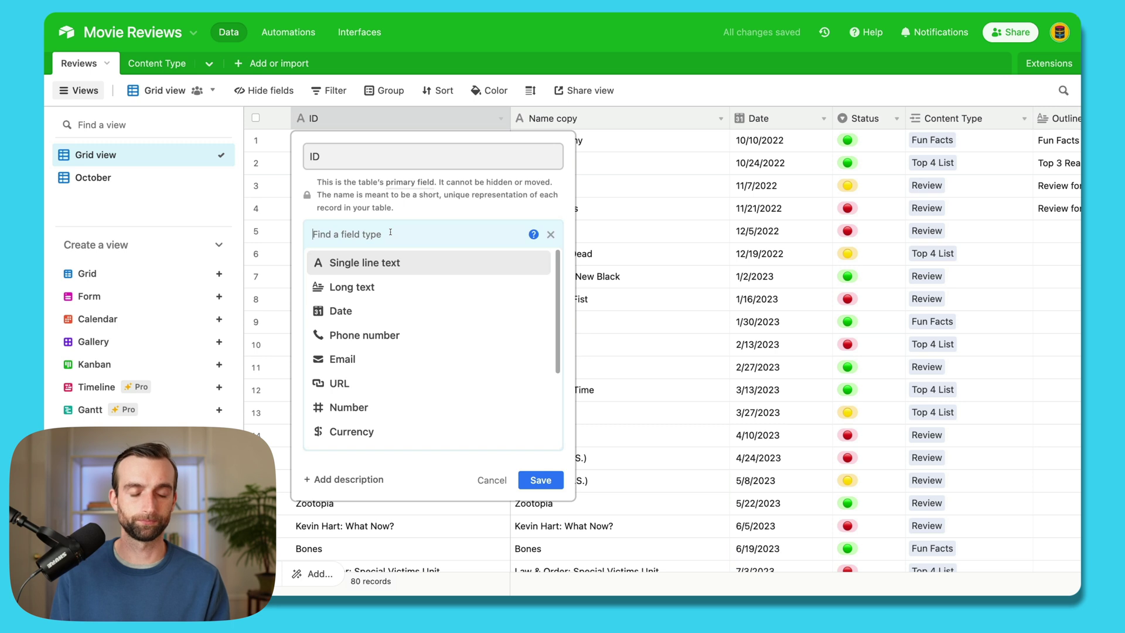
pyautogui.write('fo')
pyautogui.click(381, 262)
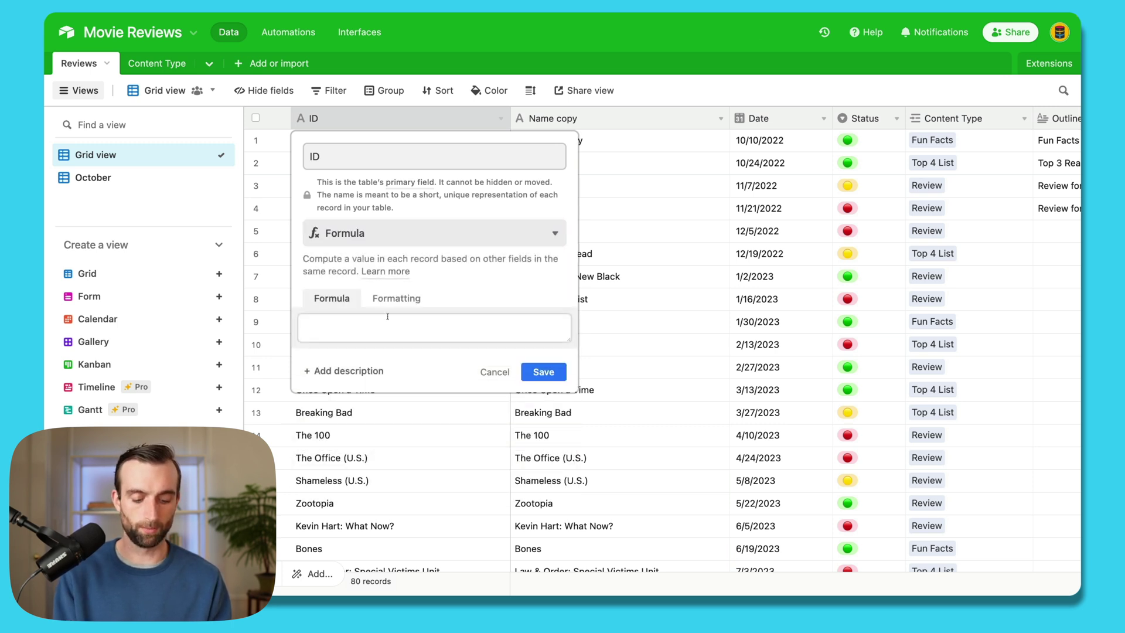
pyautogui.click(390, 330)
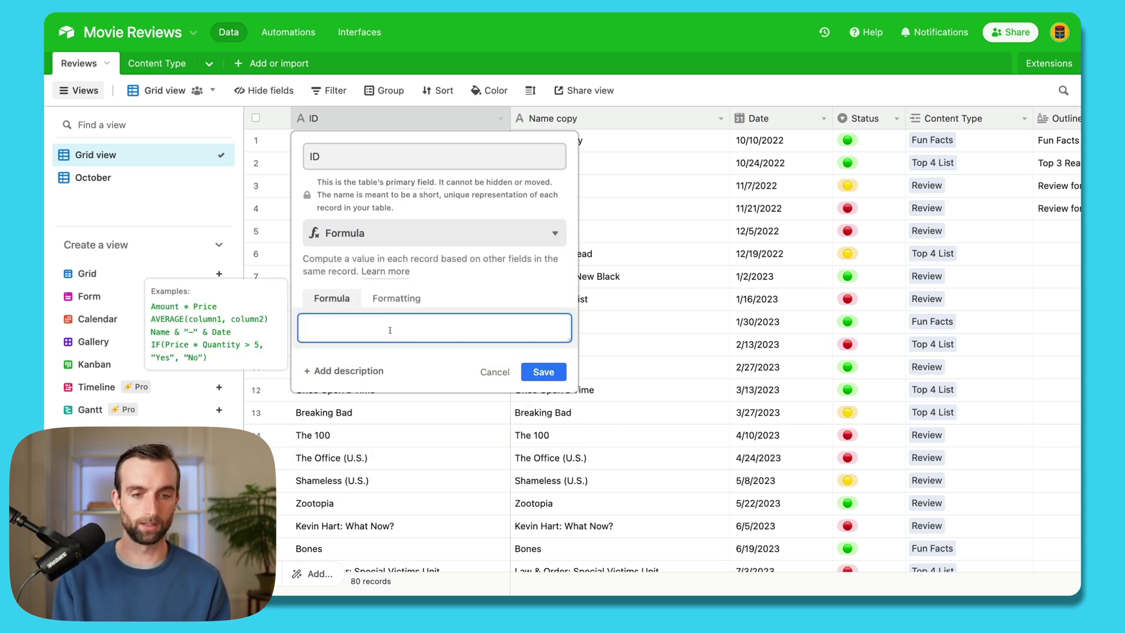
pyautogui.write('date')
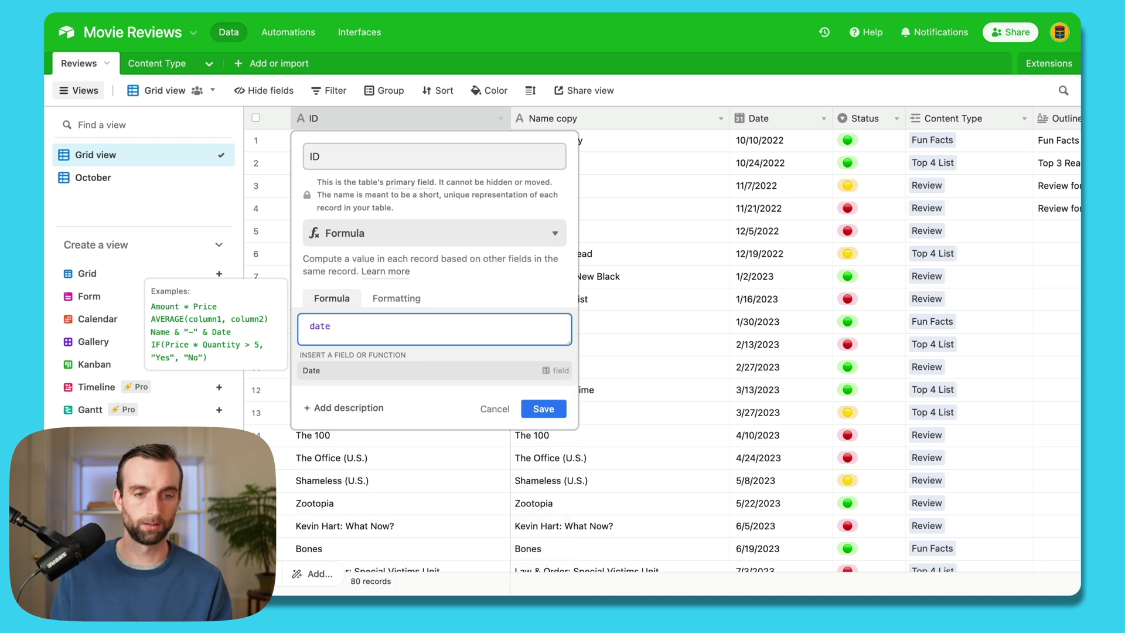
pyautogui.write('str')
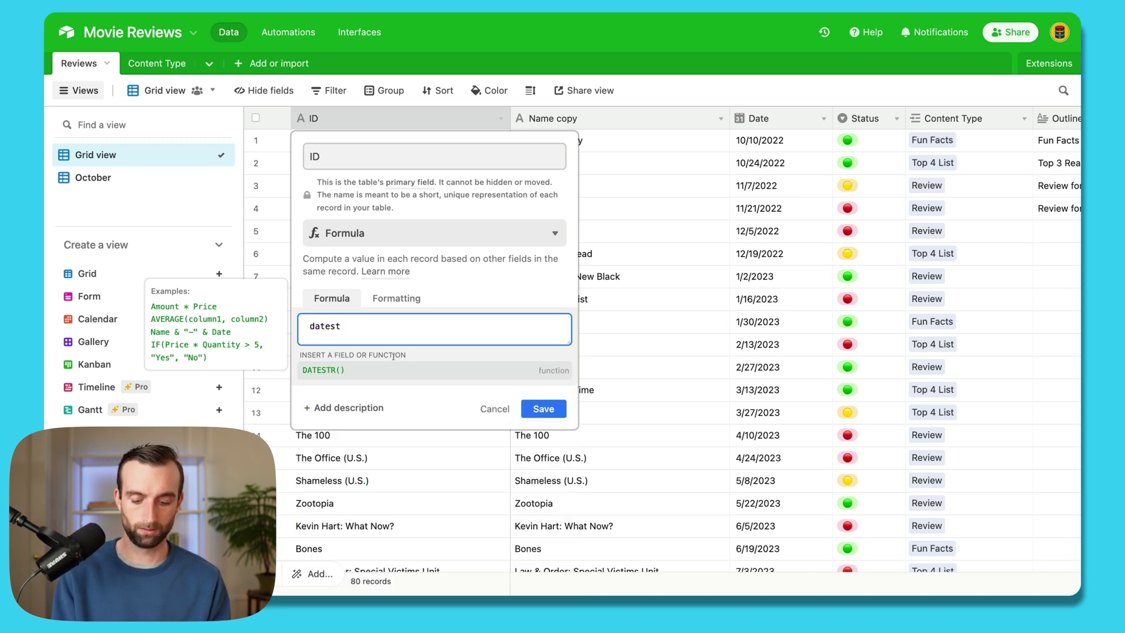
pyautogui.click(389, 372)
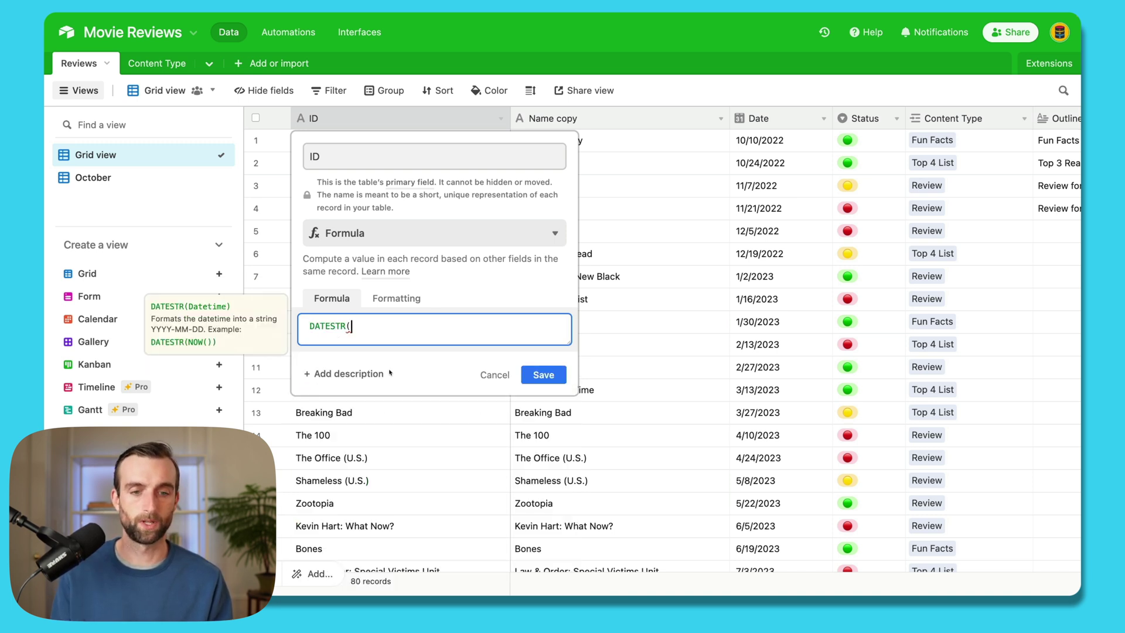
pyautogui.write('dat')
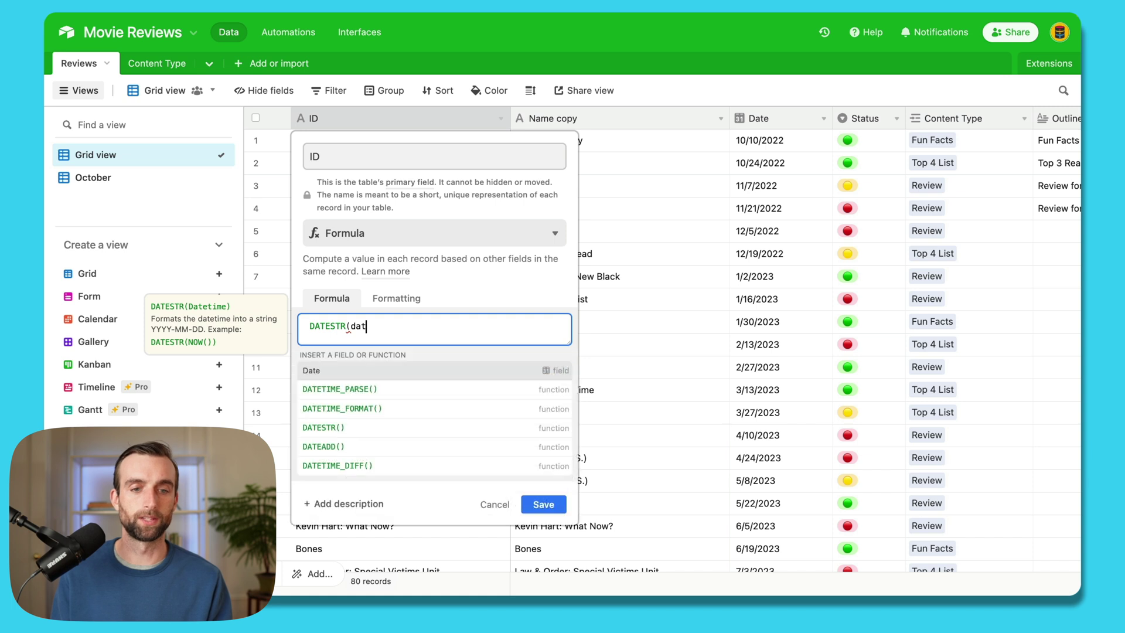
pyautogui.click(390, 373)
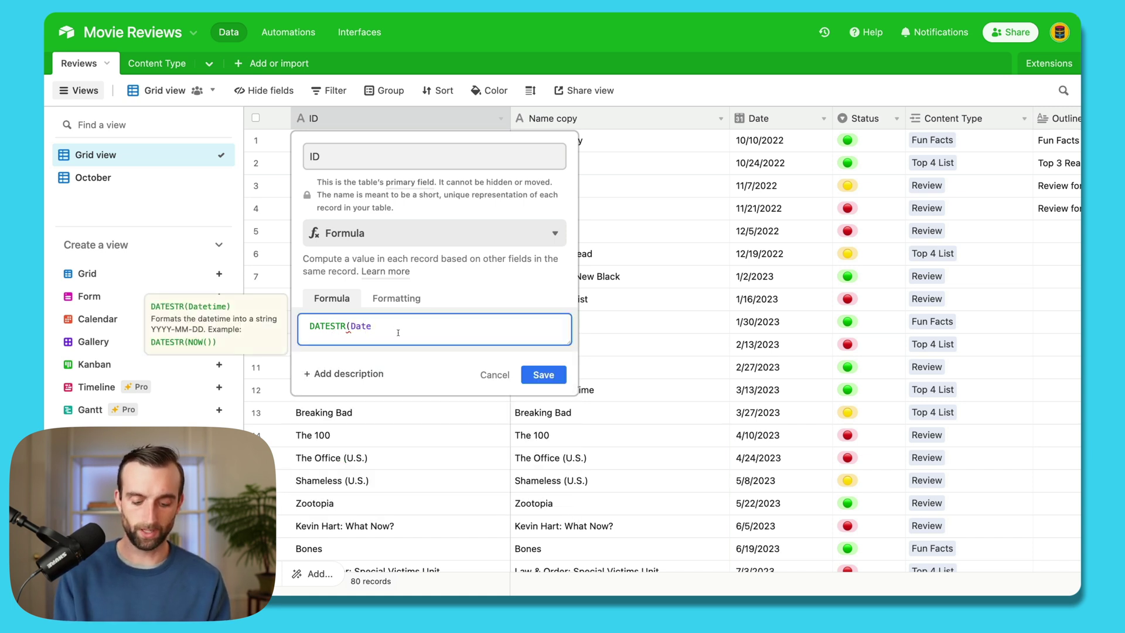
pyautogui.write(') ')
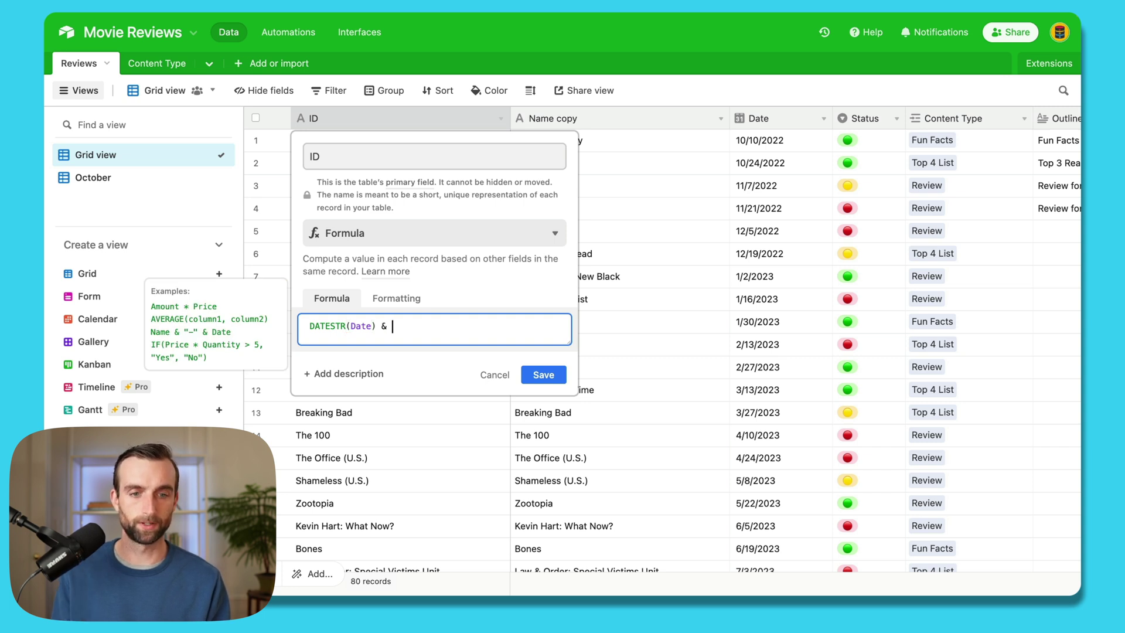
pyautogui.write('& name')
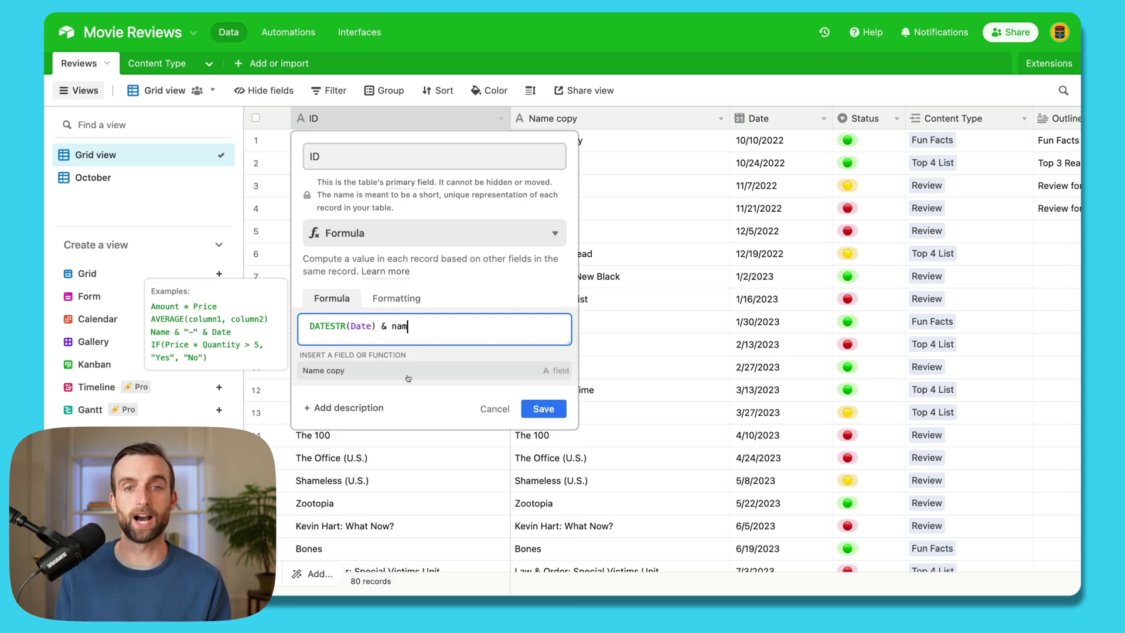
pyautogui.press('Return')
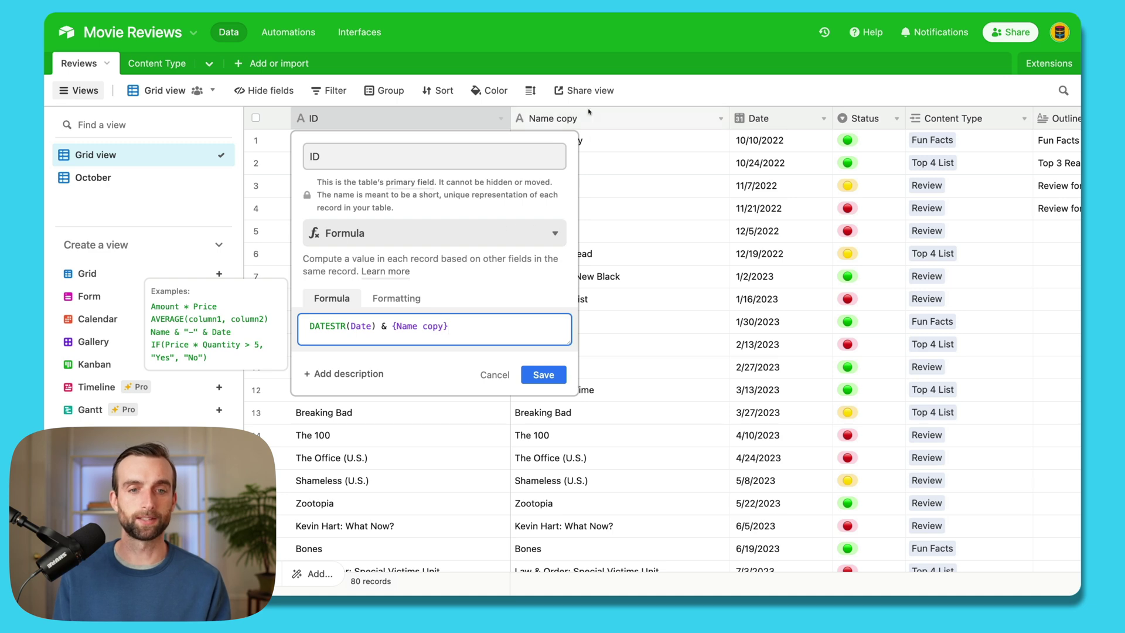
pyautogui.click(542, 375)
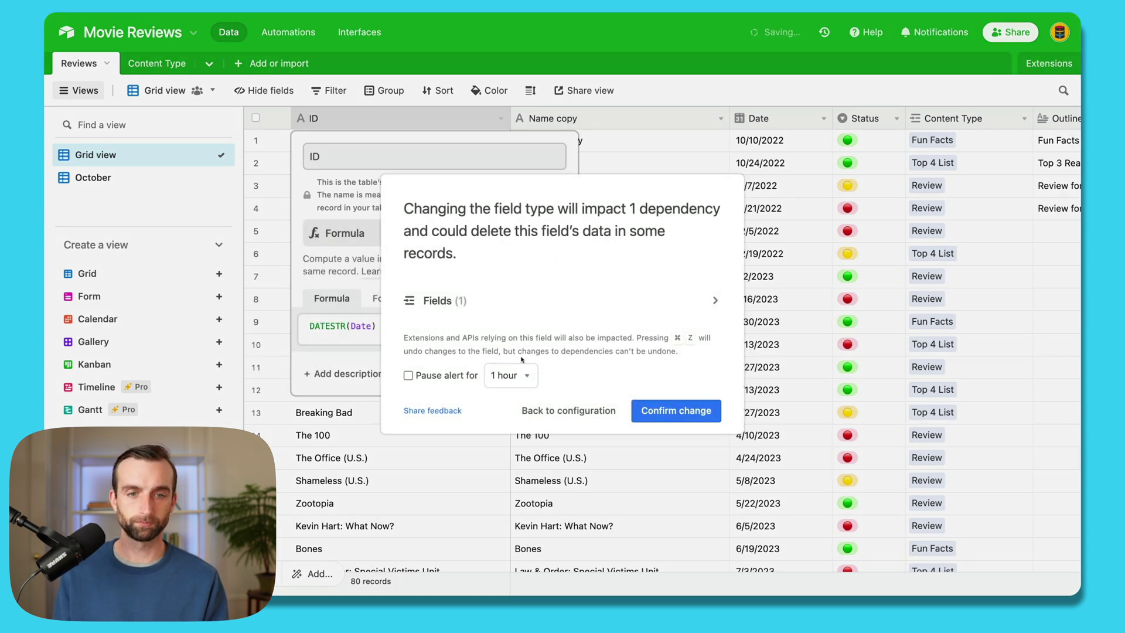
# Step: Confirm the type change, widen ID, and add a ' ' separator so IDs read like '2022-10-10 Grey's Anatomy'
pyautogui.click(678, 411)
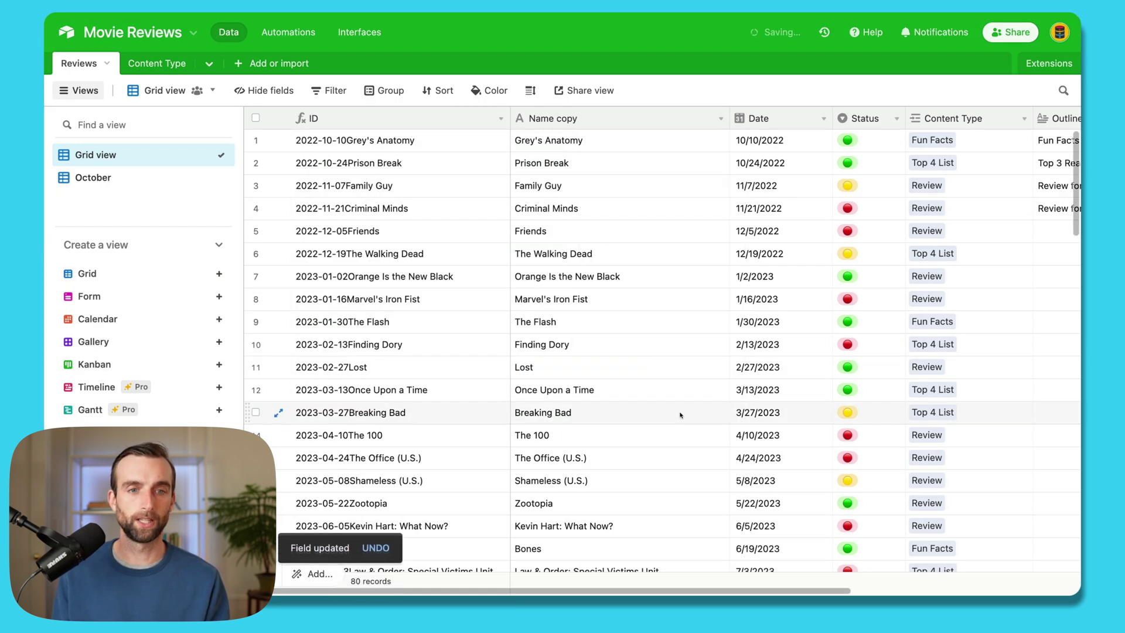
pyautogui.moveTo(509, 119); pyautogui.dragTo(512, 119)
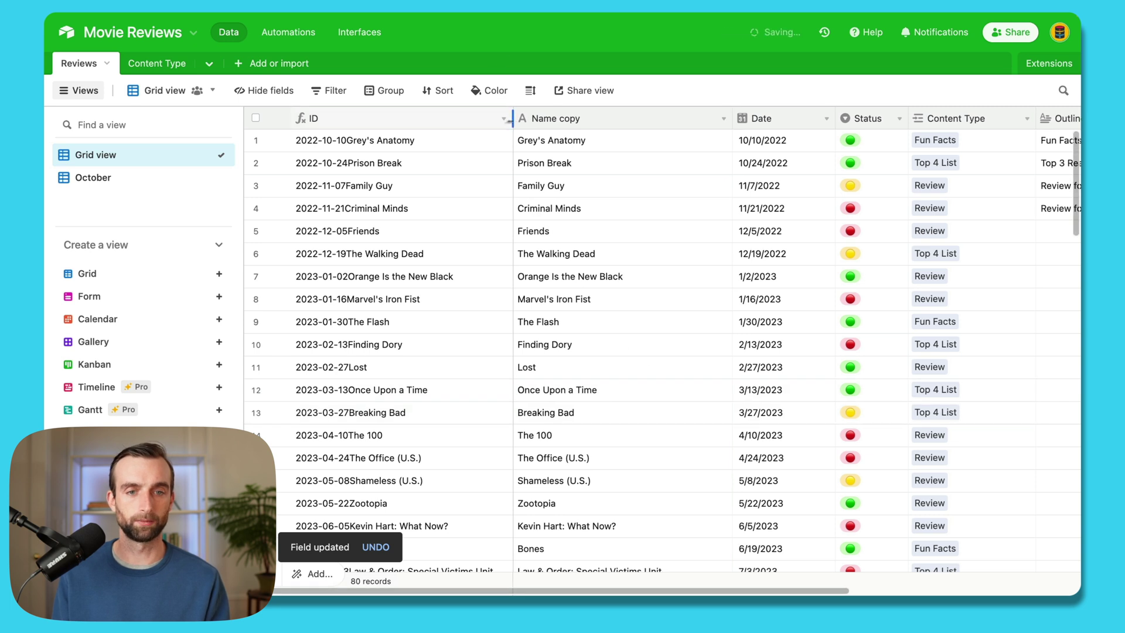
pyautogui.doubleClick(363, 118)
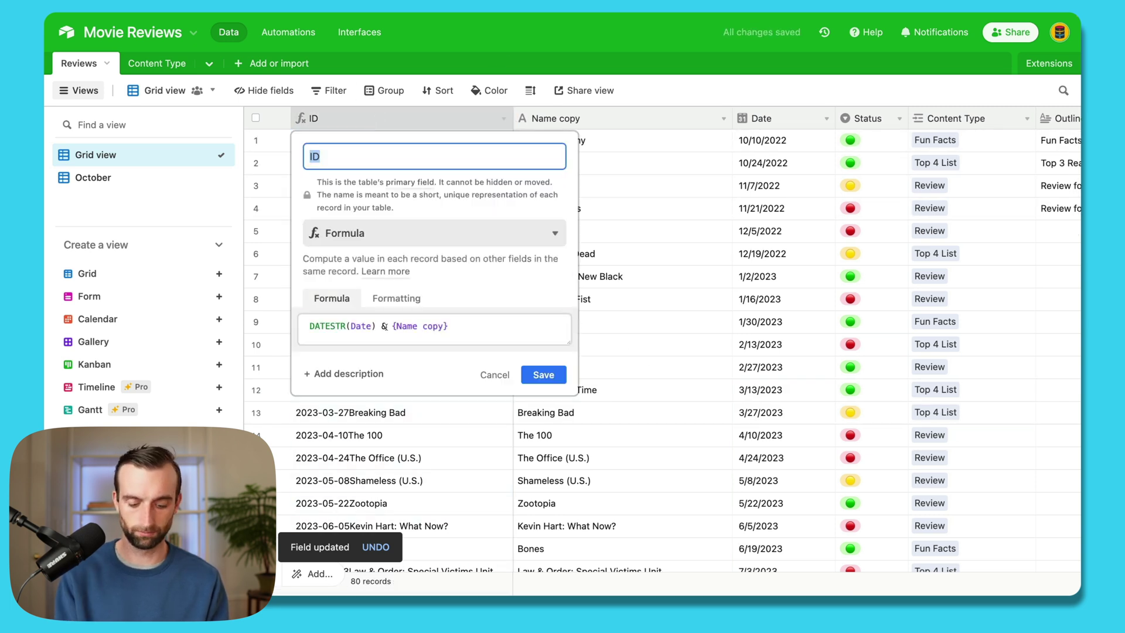
pyautogui.click(387, 326)
pyautogui.write("' '&")
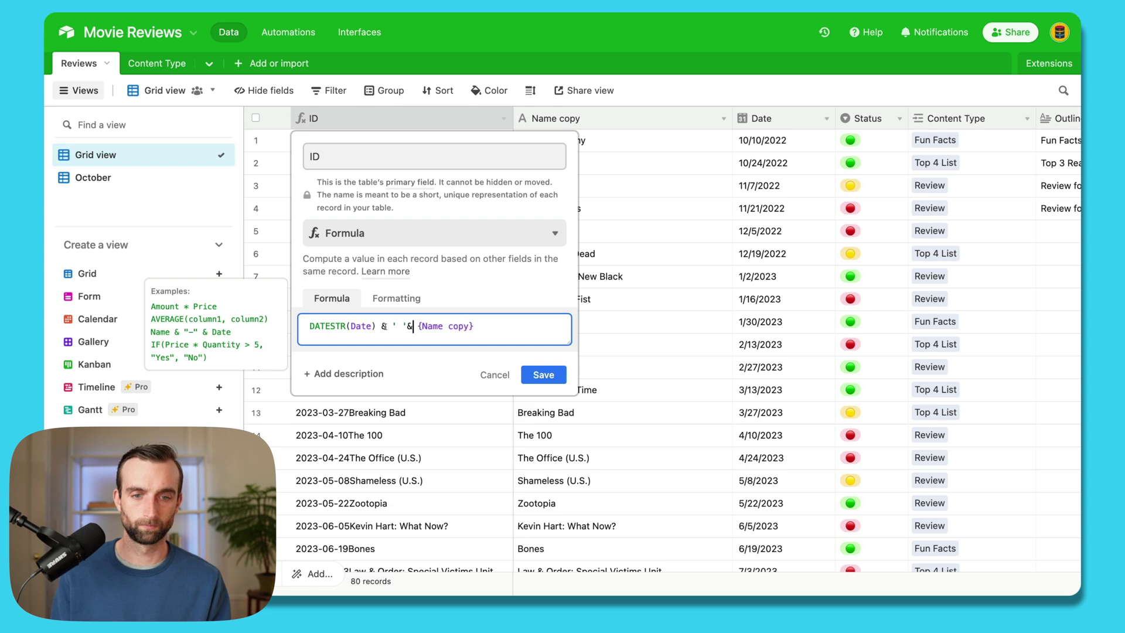
pyautogui.click(543, 374)
pyautogui.click(677, 399)
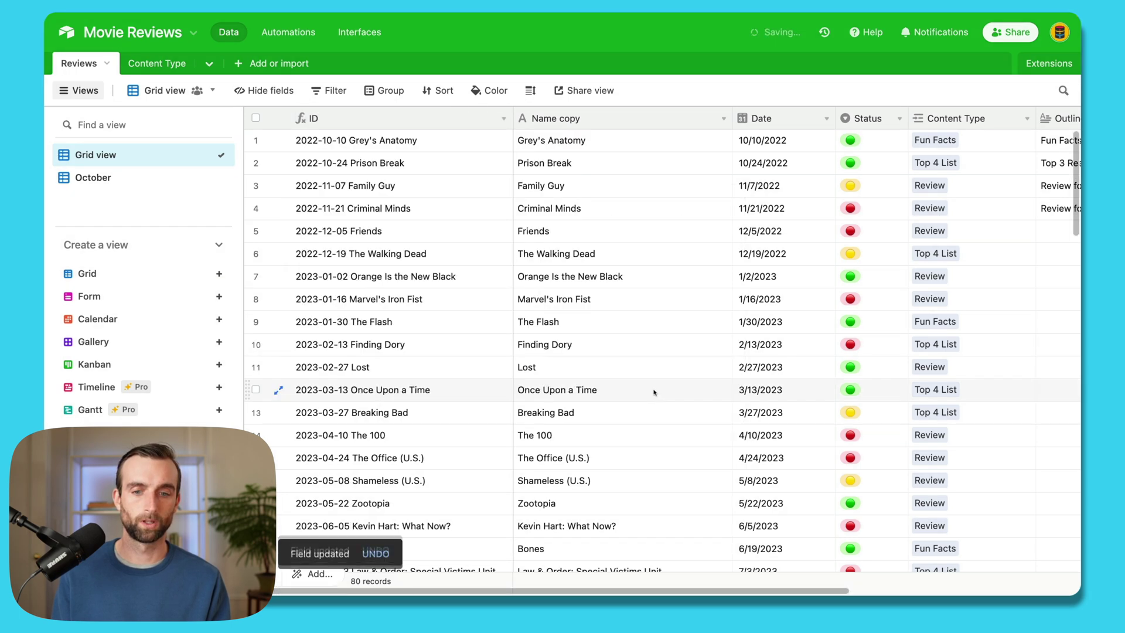